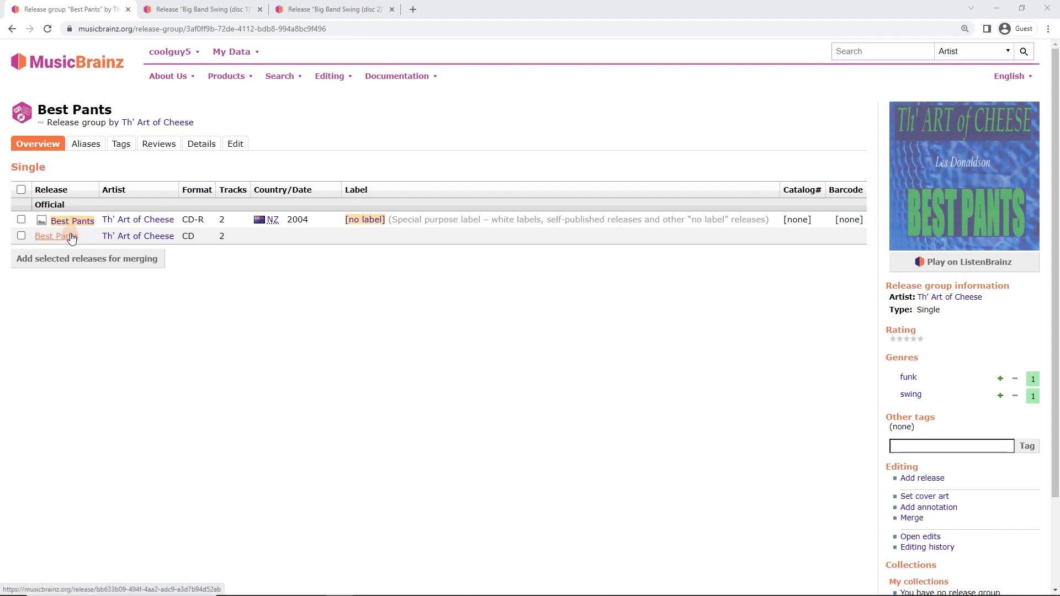
# Compare the formats of the two releases listed in the Best Pants release group
pyautogui.moveTo(183, 219); pyautogui.dragTo(205, 221)
pyautogui.click(204, 230)
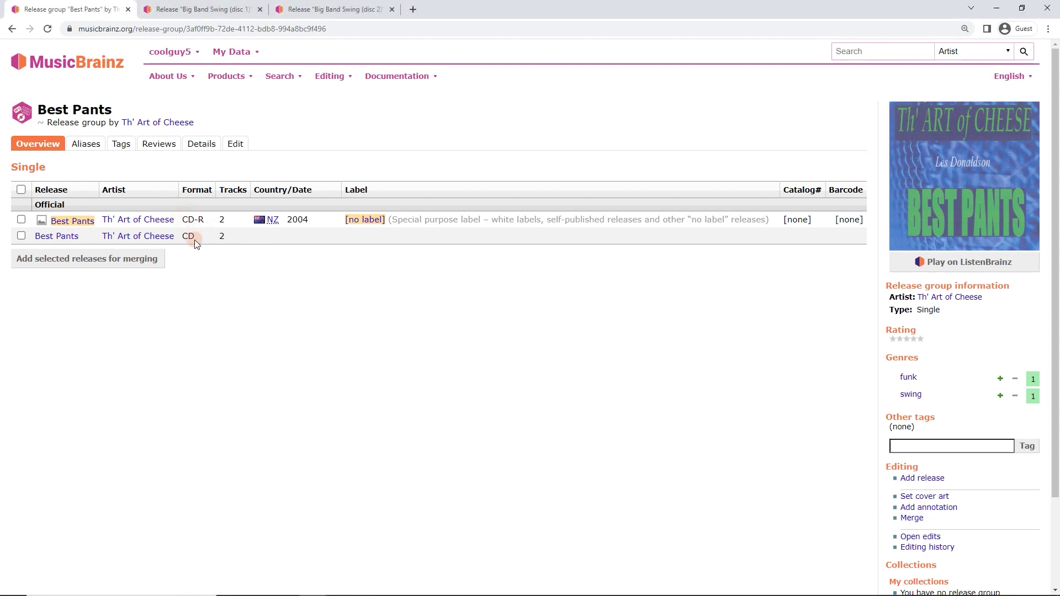
pyautogui.doubleClick(190, 237)
pyautogui.click(198, 236)
# Review the editing history of the CD version of Best Pants, and return to the release group
pyautogui.click(56, 237)
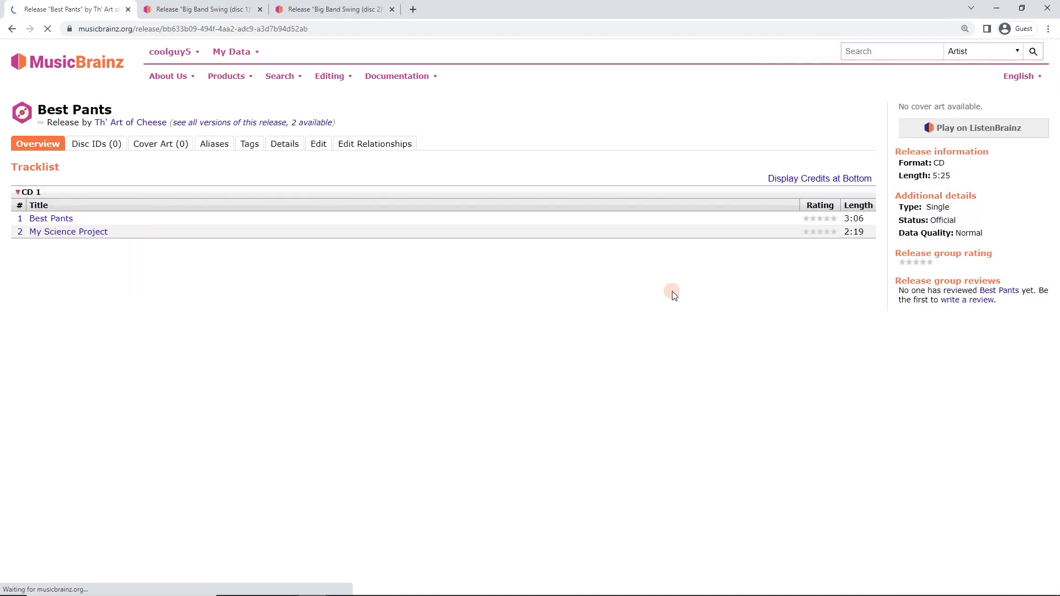
pyautogui.scroll(-1, 965, 435)
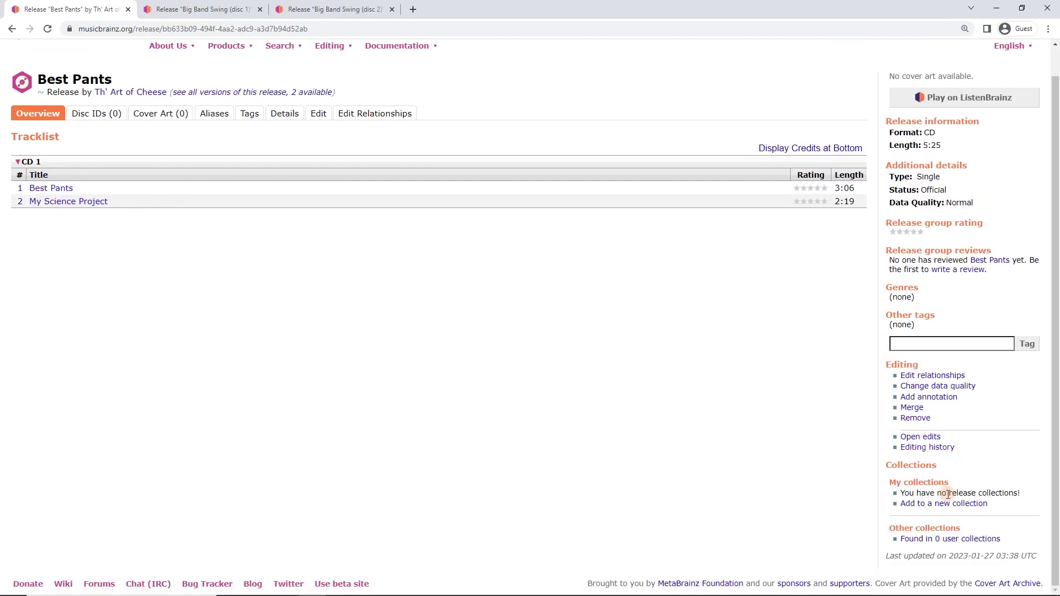
pyautogui.click(916, 447)
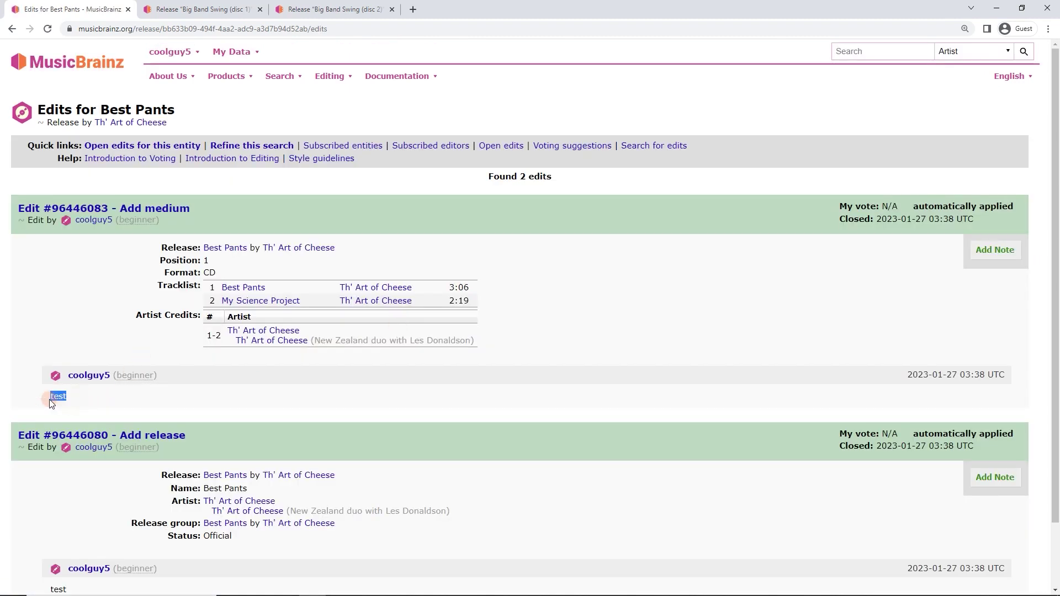
pyautogui.click(10, 28)
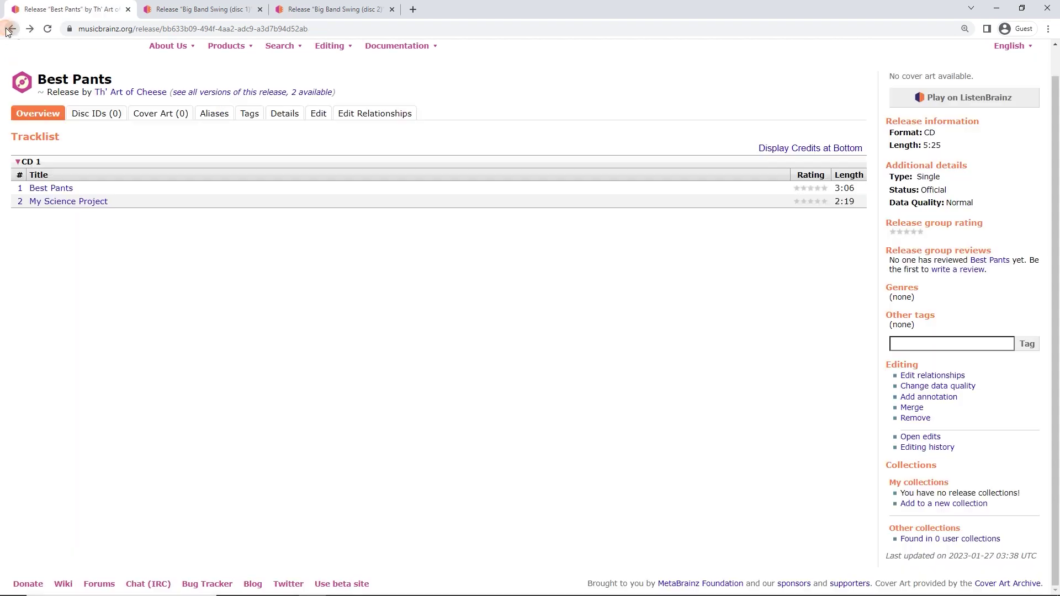
pyautogui.click(10, 28)
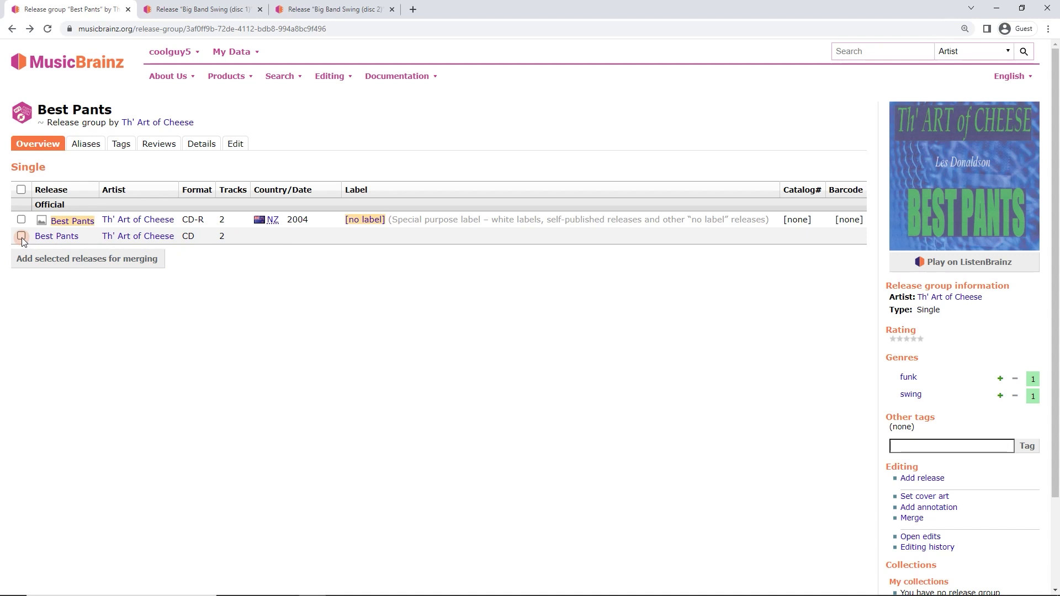
# Open the CD-R version of Best Pants and add it to the merge process
pyautogui.click(21, 220)
pyautogui.click(21, 236)
pyautogui.click(52, 259)
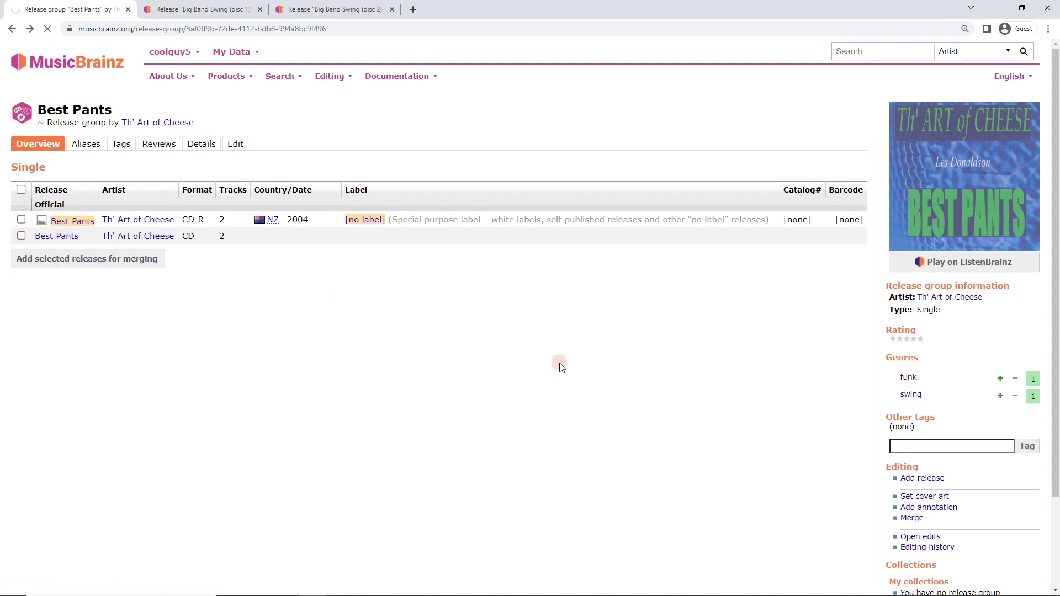
pyautogui.scroll(-3, 918, 409)
pyautogui.scroll(-2, 918, 409)
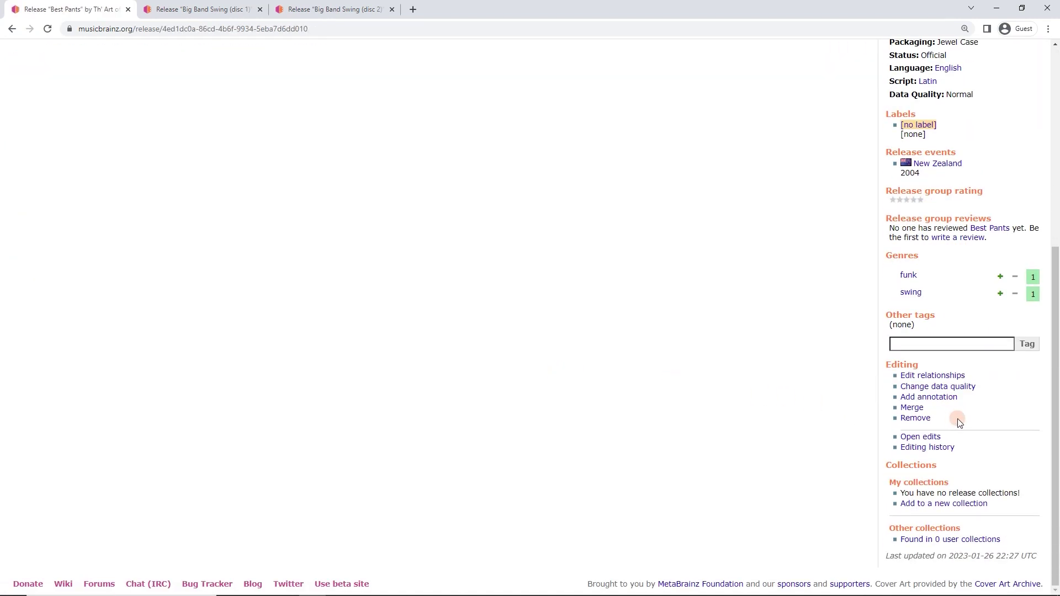
pyautogui.click(912, 410)
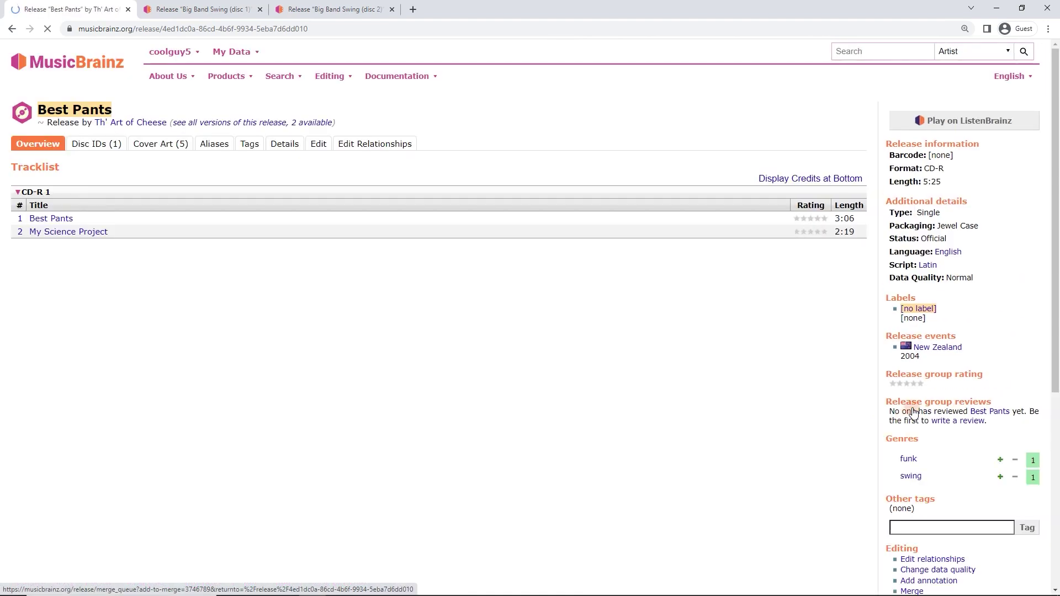
# Open the CD version of Best Pants from the list of all versions and add it to the merge process
pyautogui.click(191, 123)
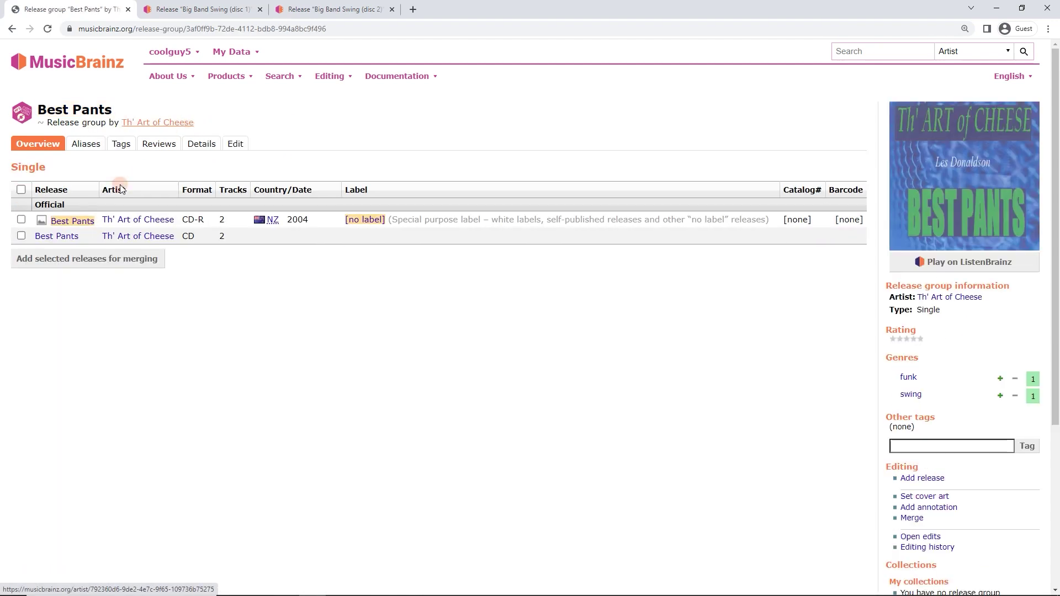
pyautogui.click(58, 236)
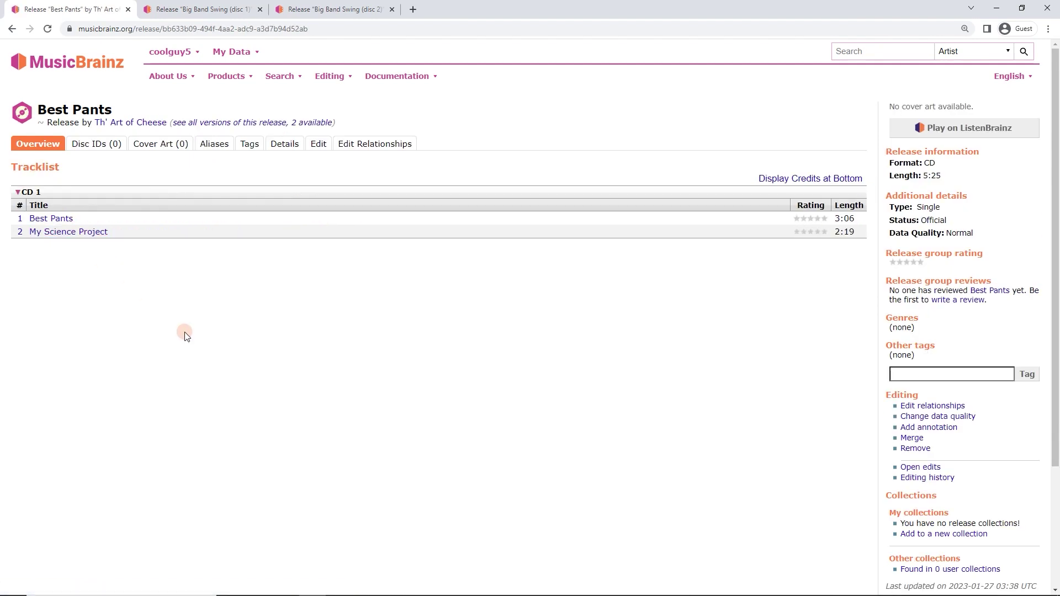
pyautogui.scroll(-3, 177, 386)
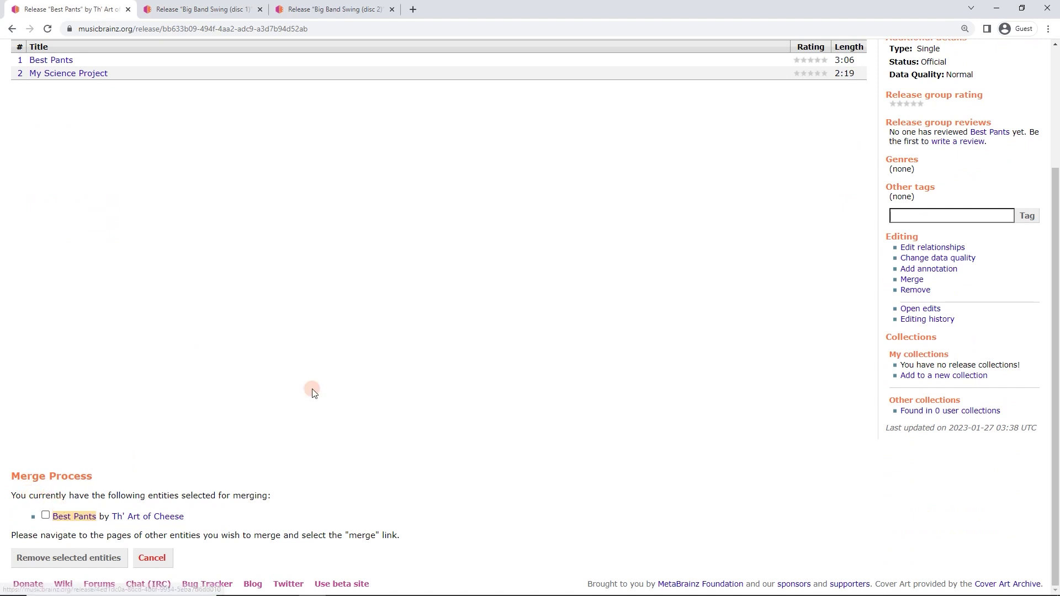
pyautogui.scroll(3, 720, 212)
pyautogui.click(912, 424)
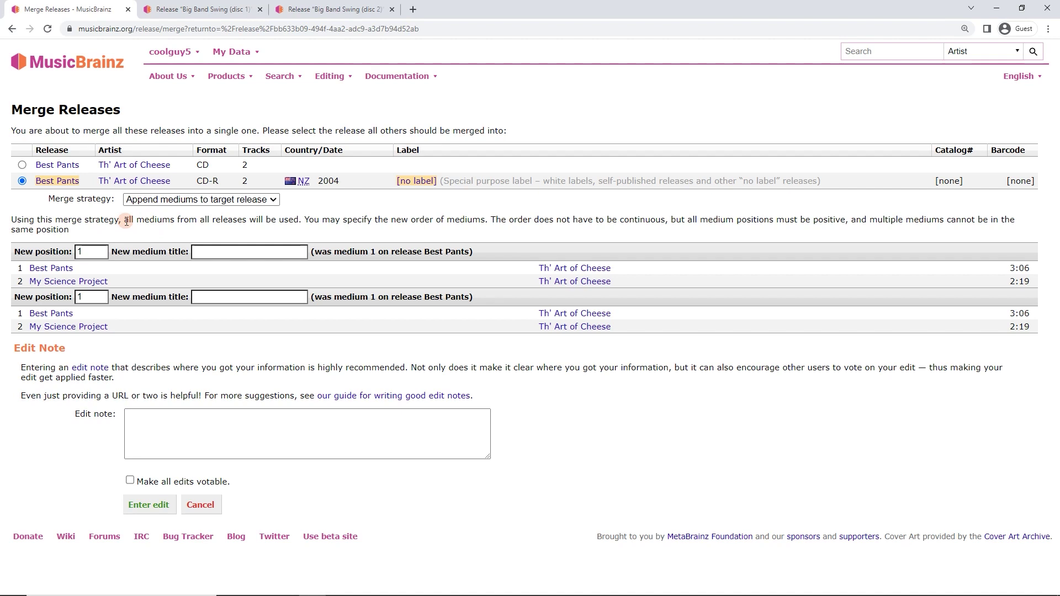
# Try the Merge mediums and recordings strategy for comparison, and switch back to Append mediums to target release
pyautogui.click(182, 198)
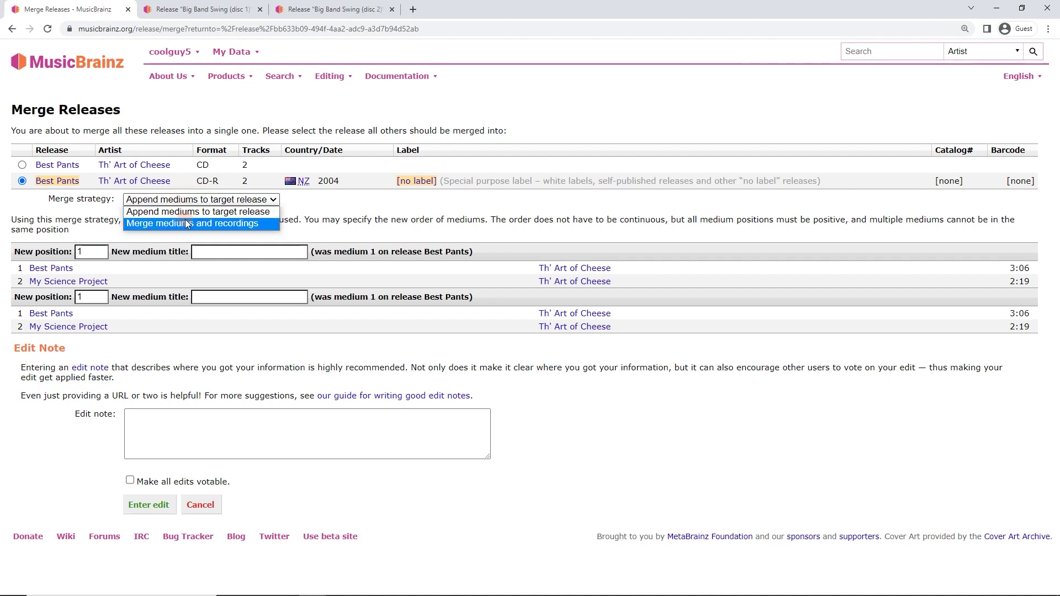
pyautogui.click(185, 222)
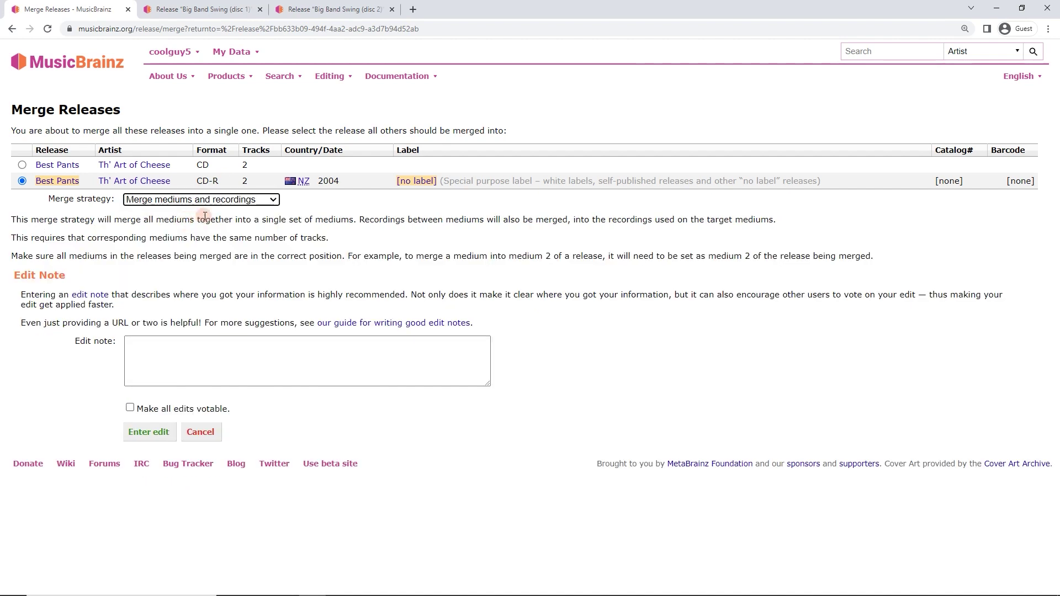
pyautogui.click(205, 202)
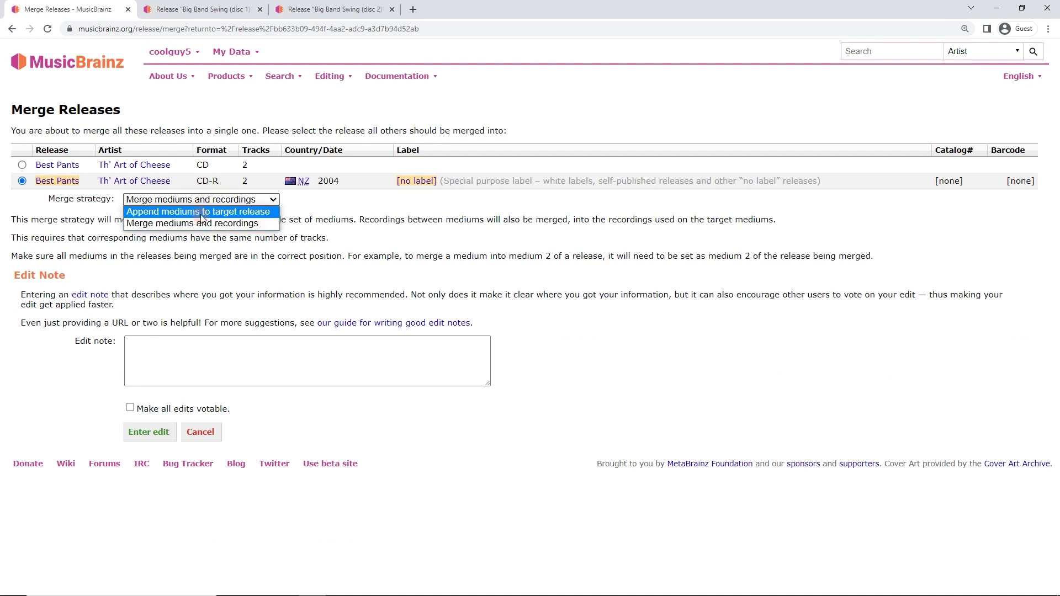
pyautogui.click(203, 211)
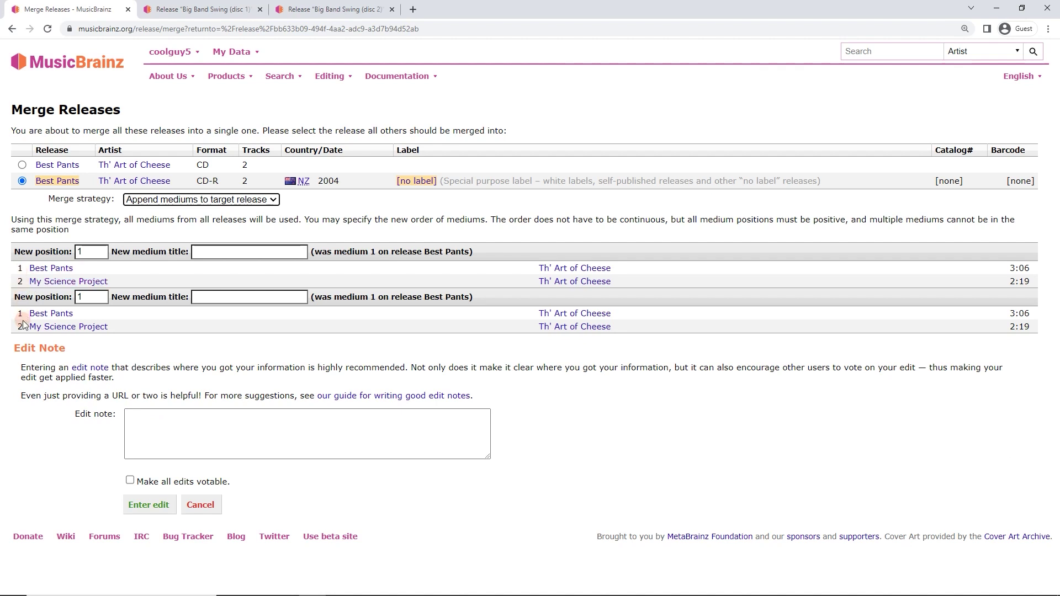
pyautogui.click(227, 200)
pyautogui.click(210, 201)
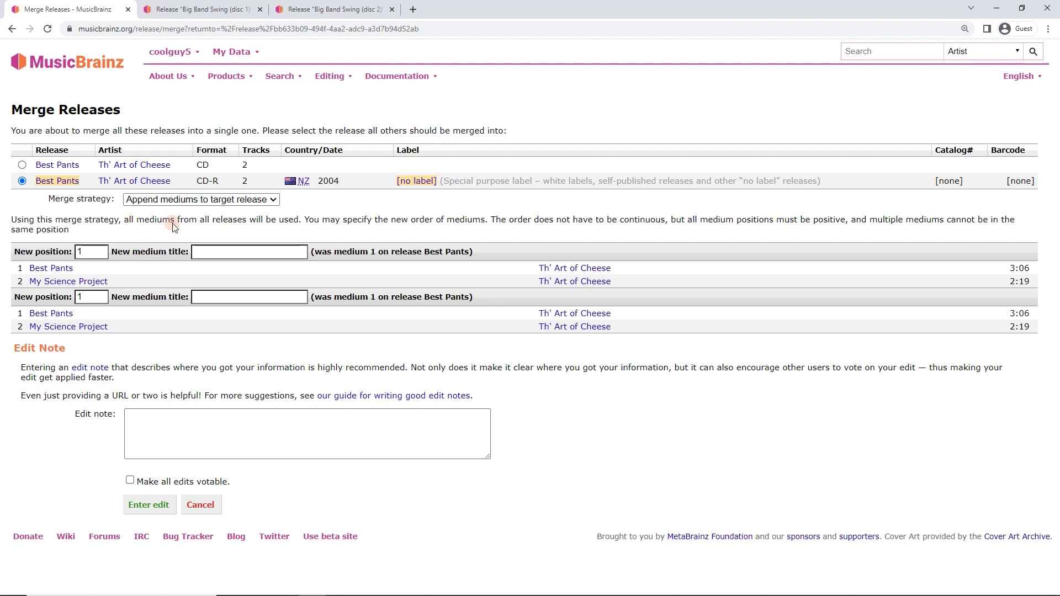
# Submit the merge using the Merge mediums and recordings strategy with the edit note "both added by me, one accidentally"
pyautogui.click(178, 201)
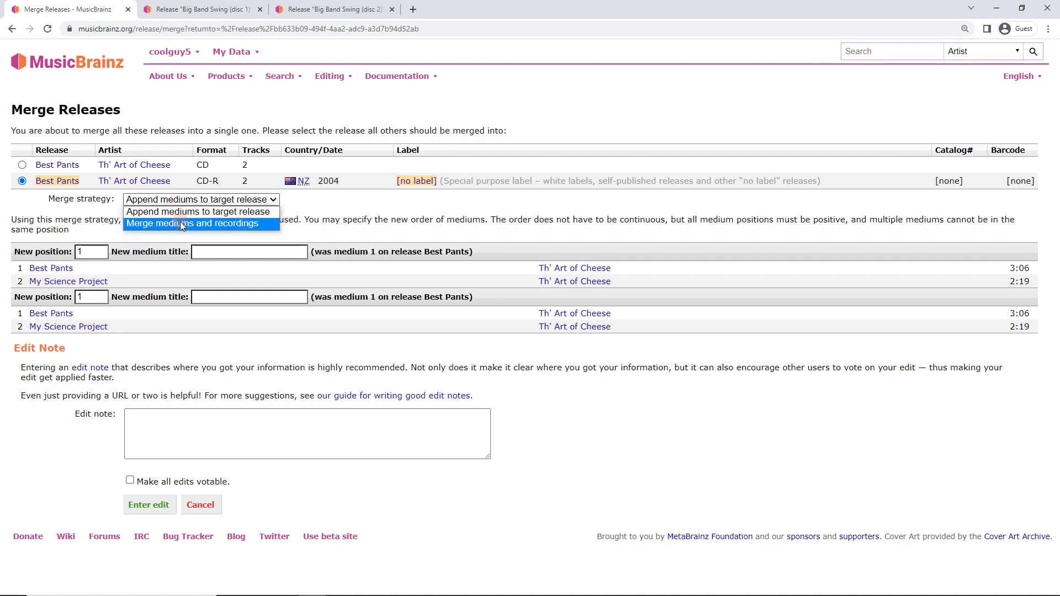
pyautogui.click(180, 223)
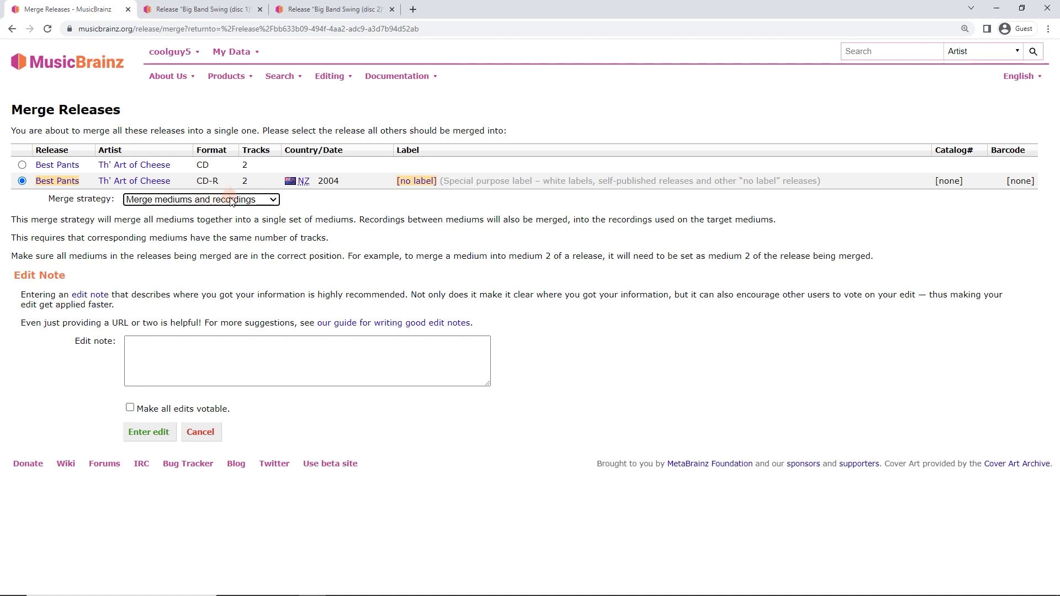
pyautogui.click(193, 345)
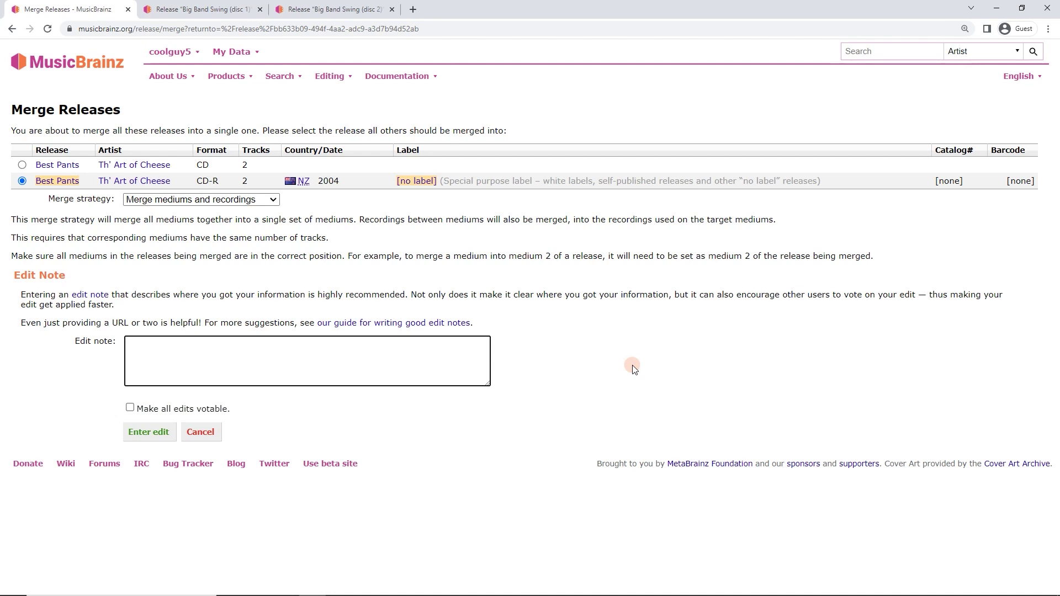
pyautogui.write('oth added by me, one accidentally')
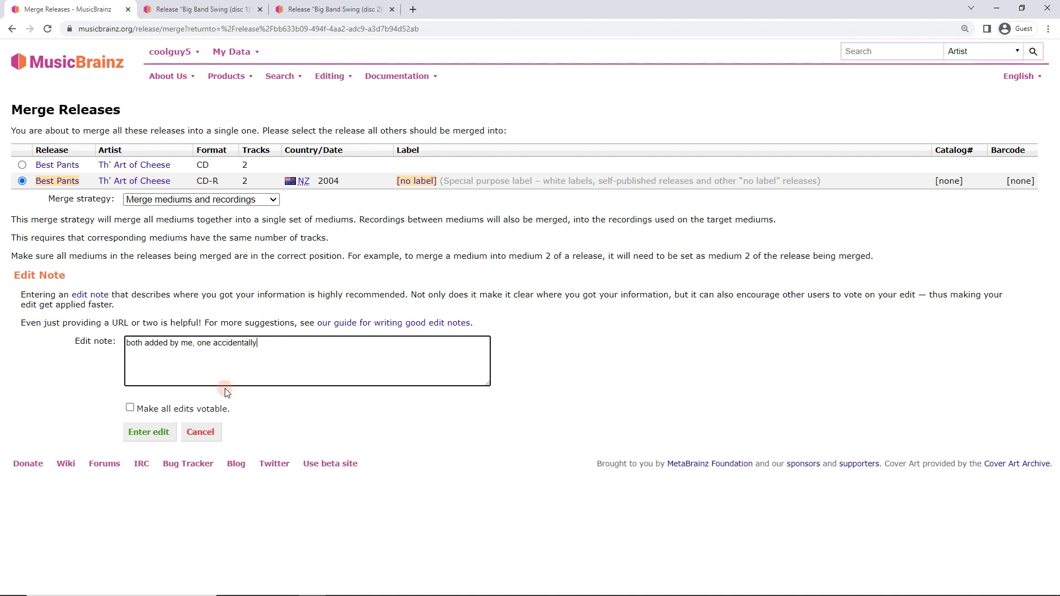
pyautogui.click(152, 437)
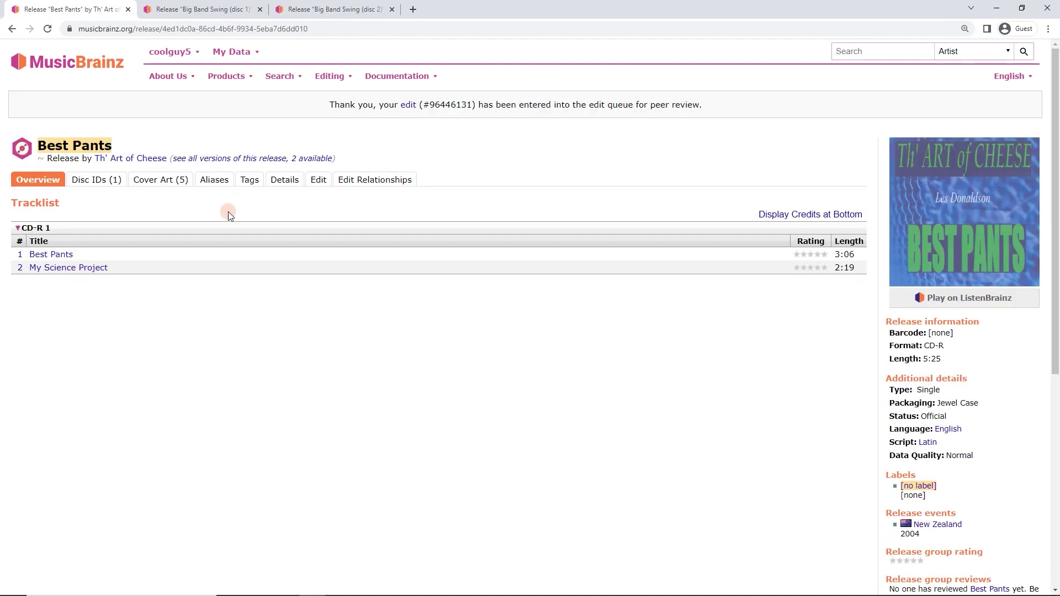
# Check the pending release merge and its voting period in the open edits for the Best Pants release group
pyautogui.click(228, 160)
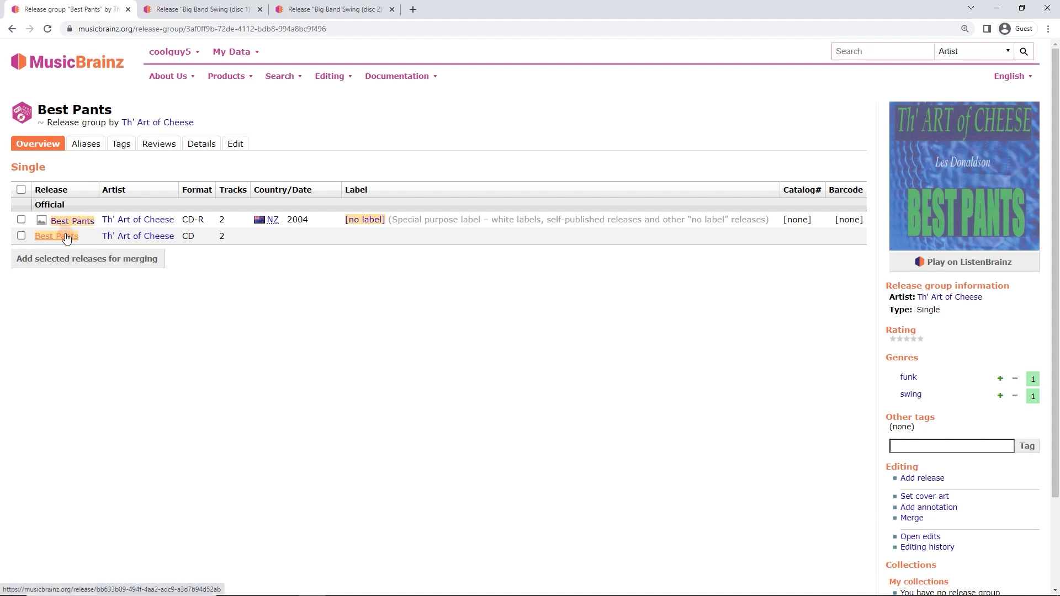
pyautogui.scroll(-2, 783, 374)
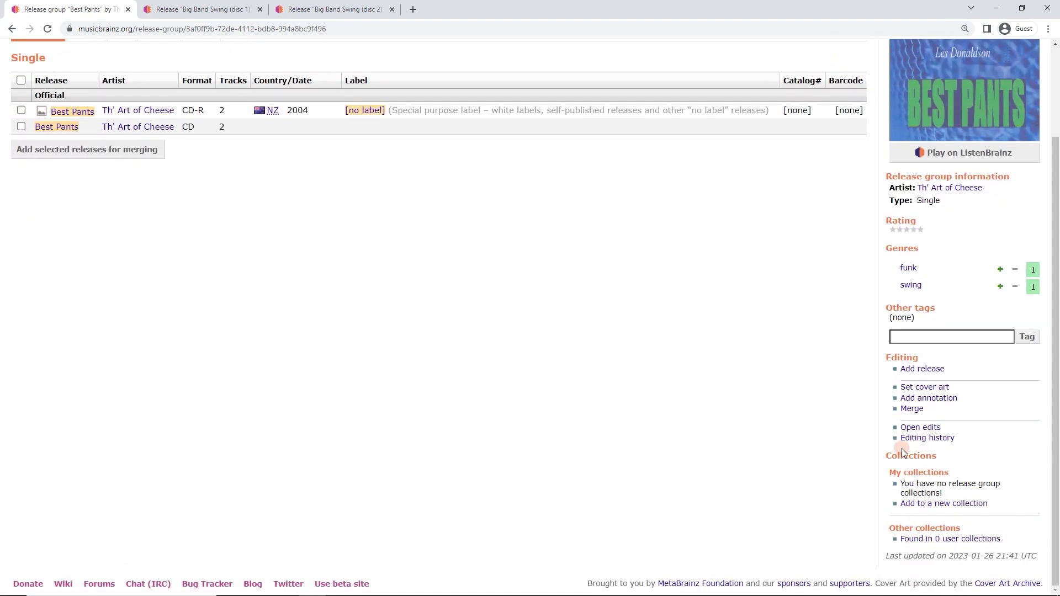
pyautogui.click(920, 429)
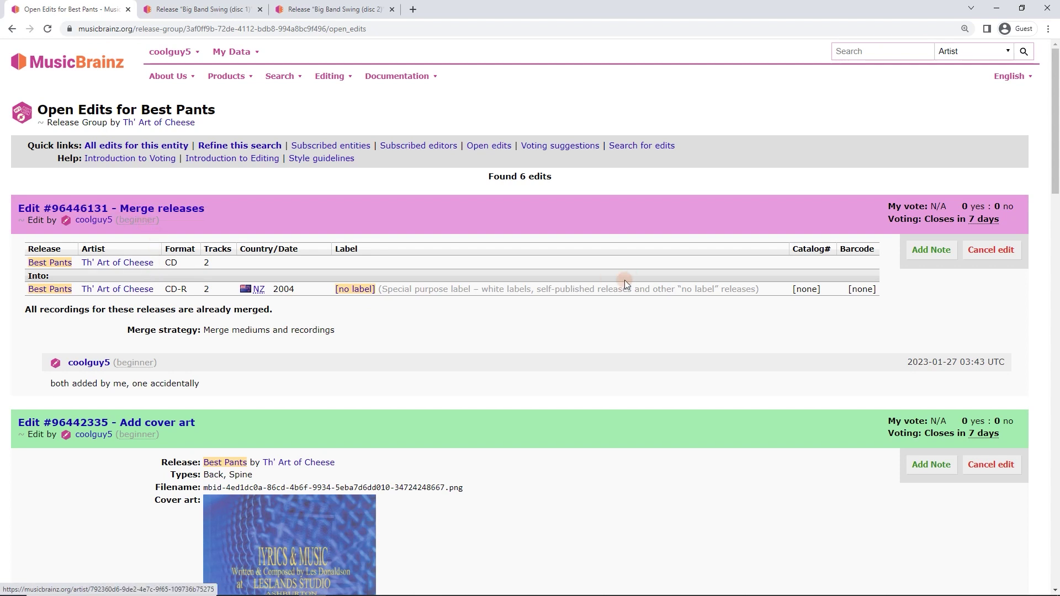
pyautogui.moveTo(970, 220)
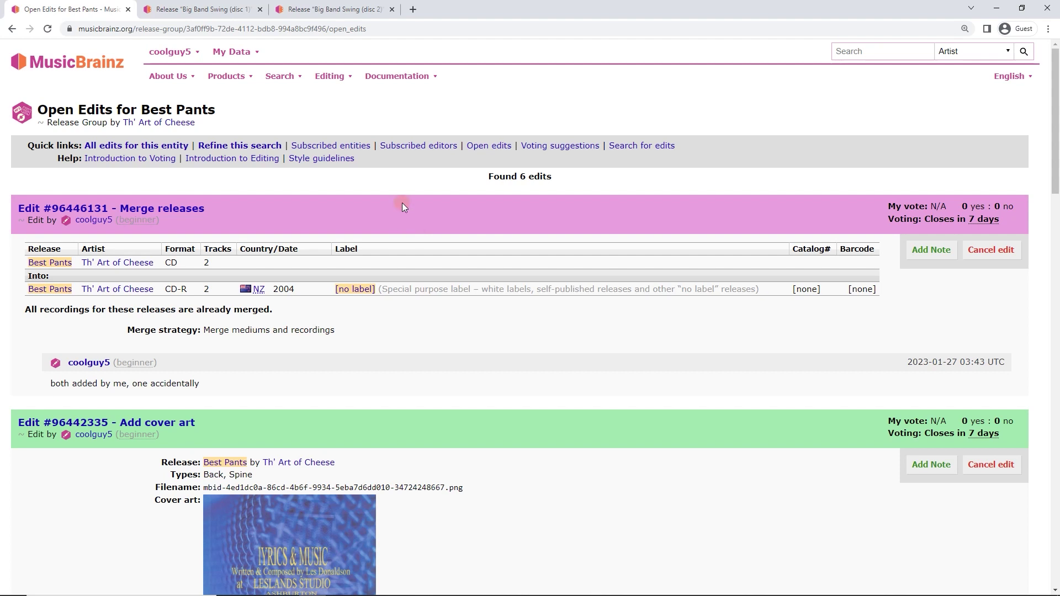
# View the release pages of Big Band Swing (disc 1) and Big Band Swing (disc 2)
pyautogui.click(216, 15)
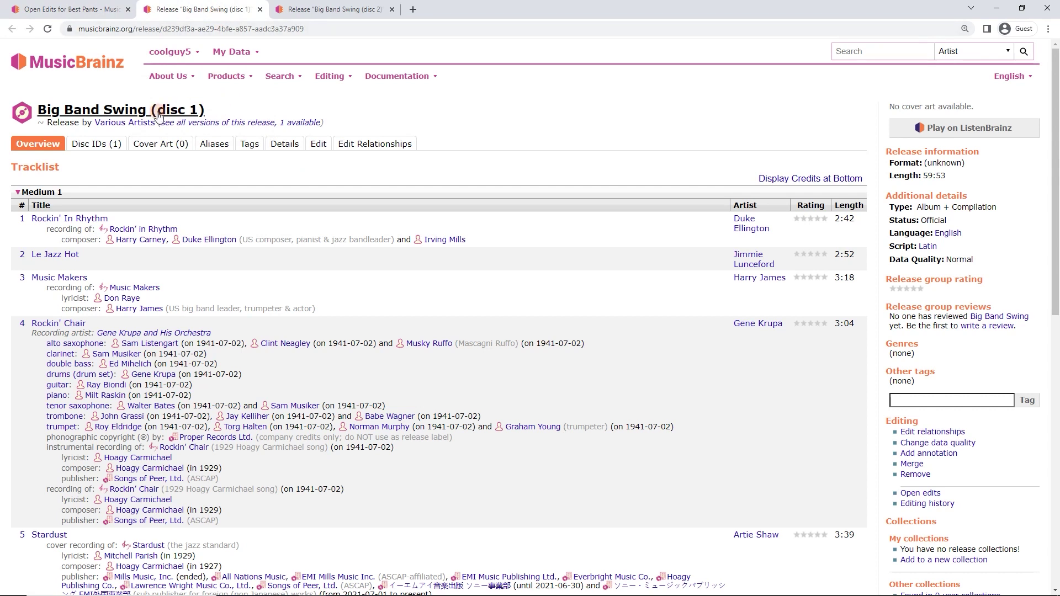
pyautogui.click(337, 9)
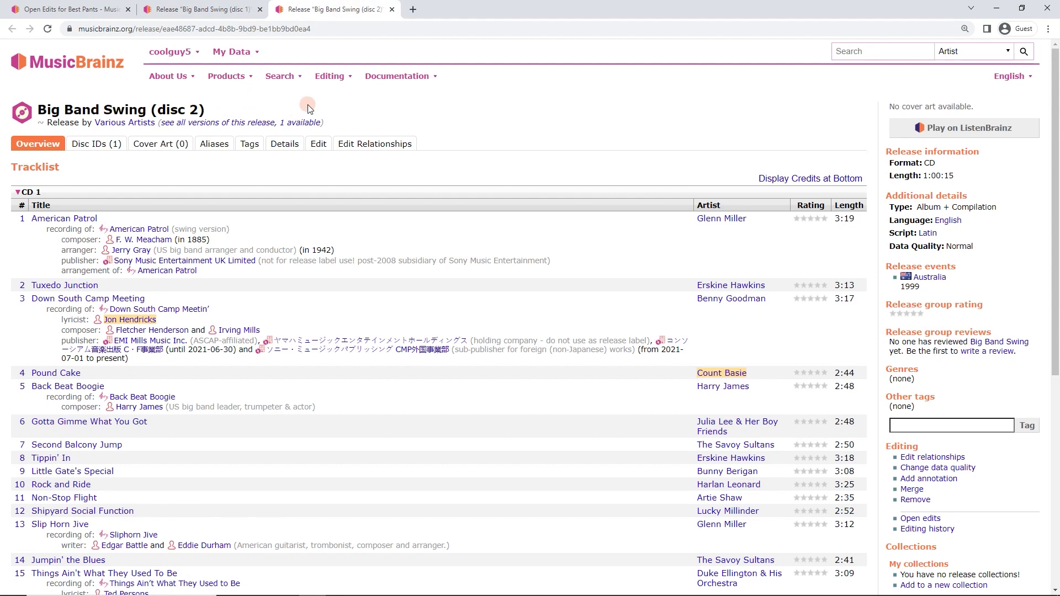
pyautogui.scroll(-5, 531, 241)
pyautogui.scroll(3, 718, 344)
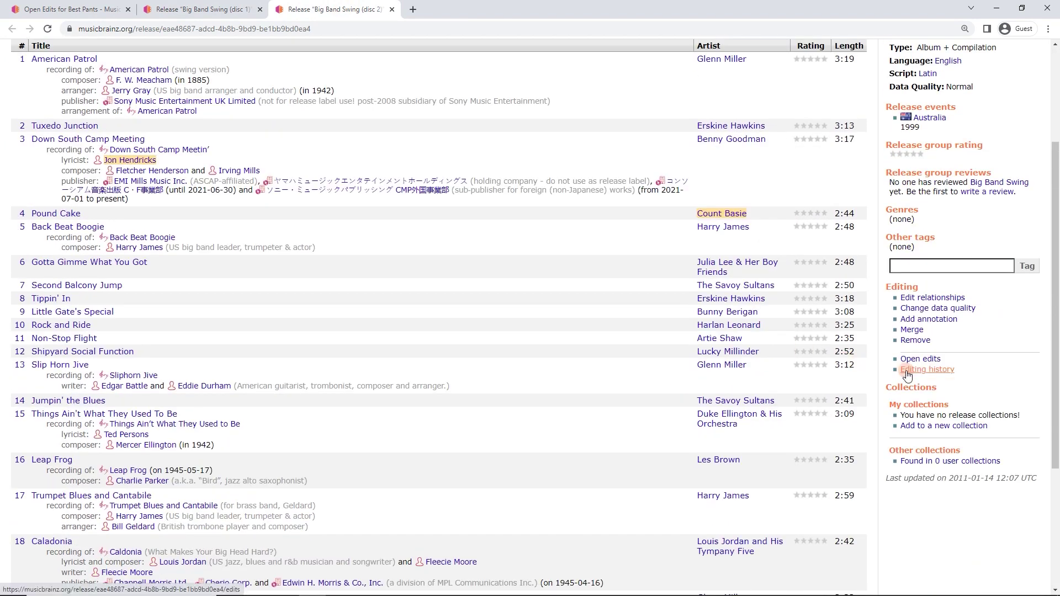
# Go through the editing history of Big Band Swing (disc 2) to the original Add release edit and read its note
pyautogui.click(907, 370)
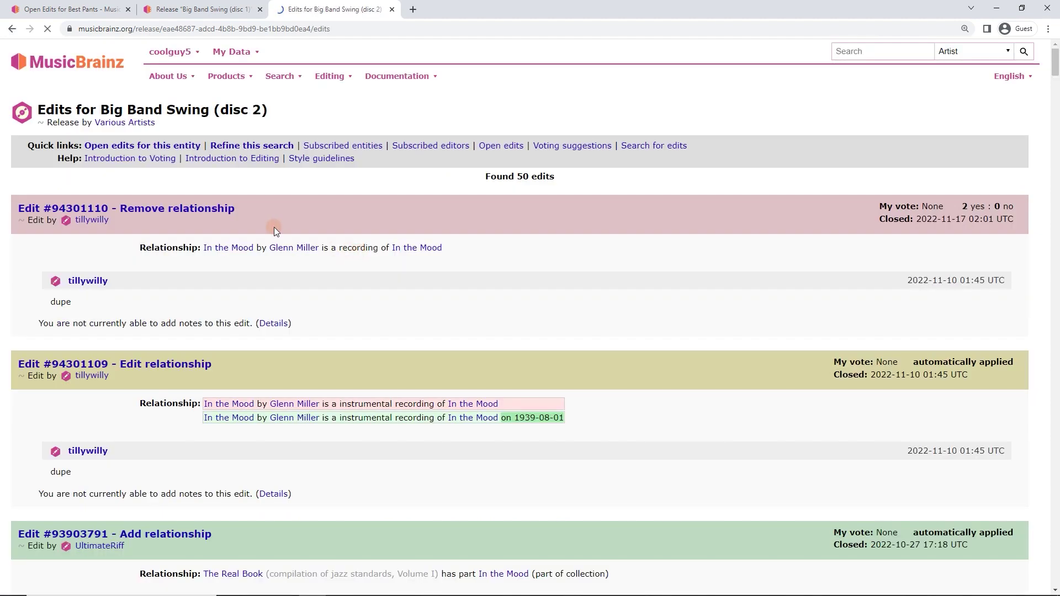
pyautogui.scroll(-8, 485, 353)
pyautogui.scroll(-20, 486, 353)
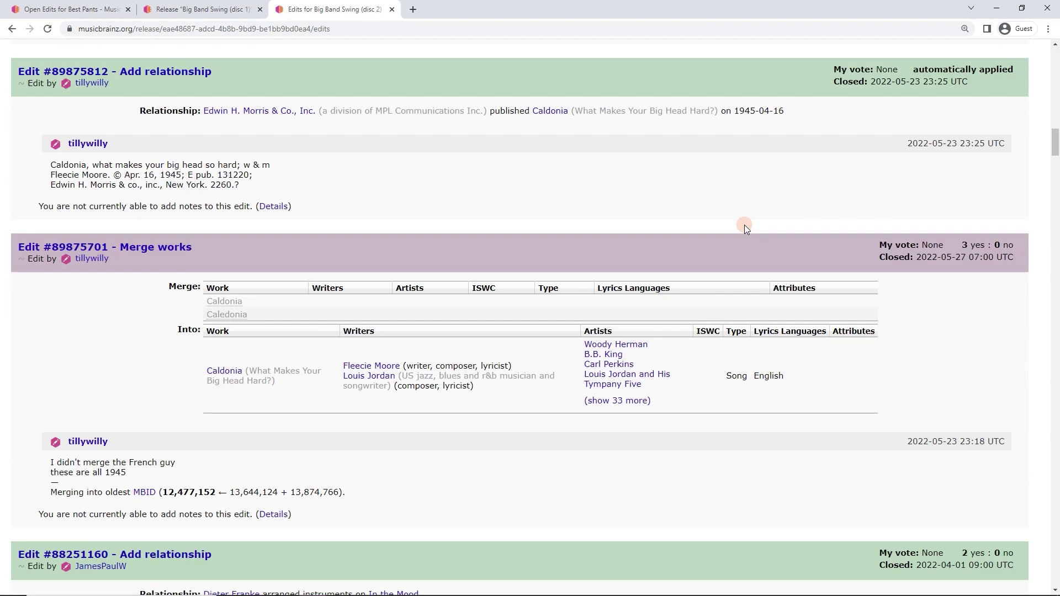
pyautogui.scroll(-20, 744, 224)
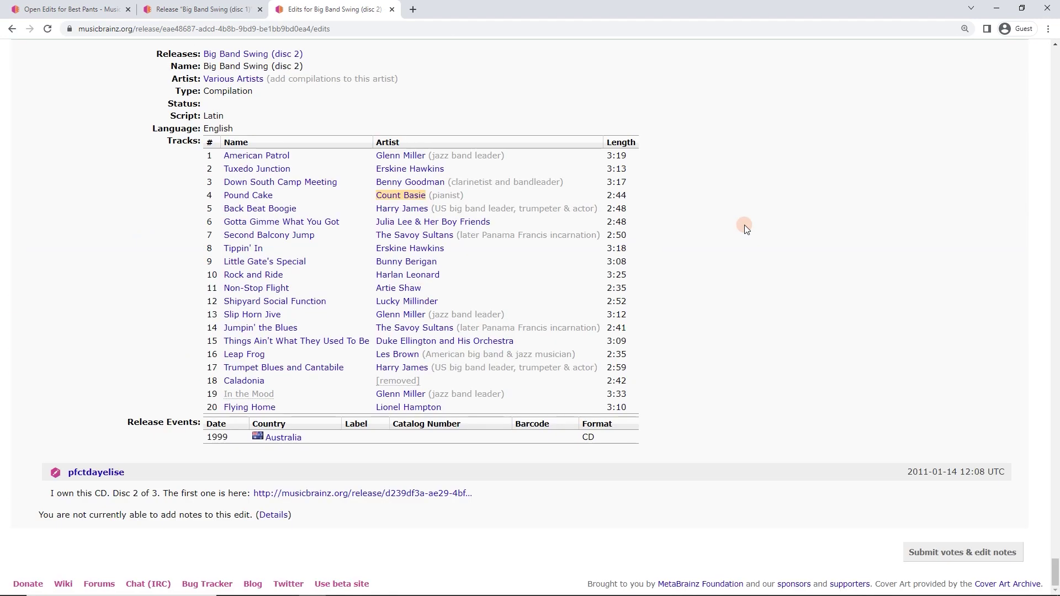
pyautogui.scroll(1, 845, 316)
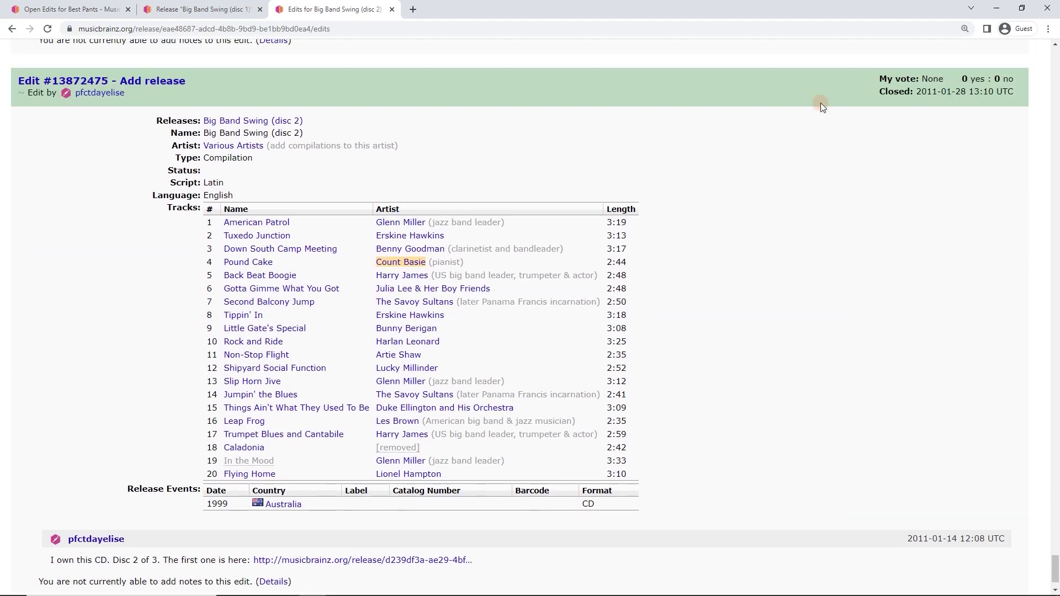
pyautogui.scroll(-2, 303, 425)
pyautogui.moveTo(53, 493); pyautogui.dragTo(160, 495)
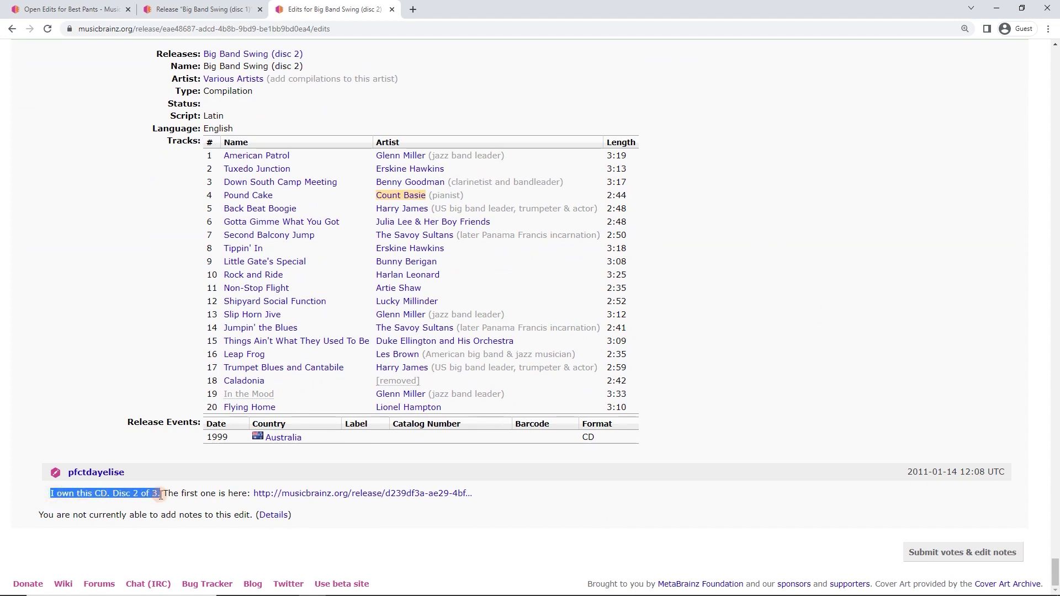
# Leave the disc 2 editing history and check which releases belong to the release group of Big Band Swing (disc 1)
pyautogui.click(203, 494)
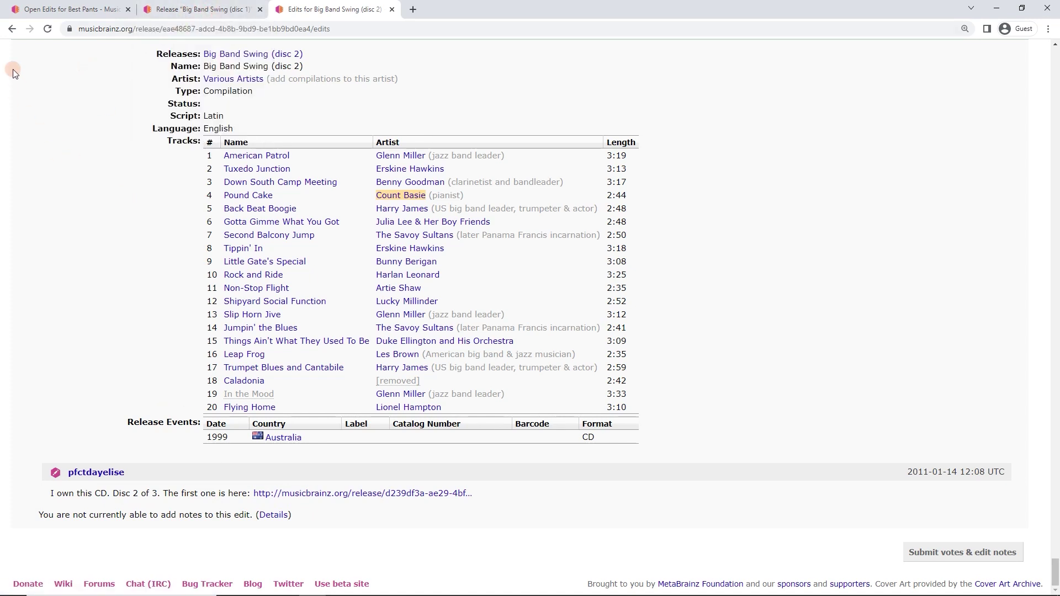
pyautogui.click(12, 29)
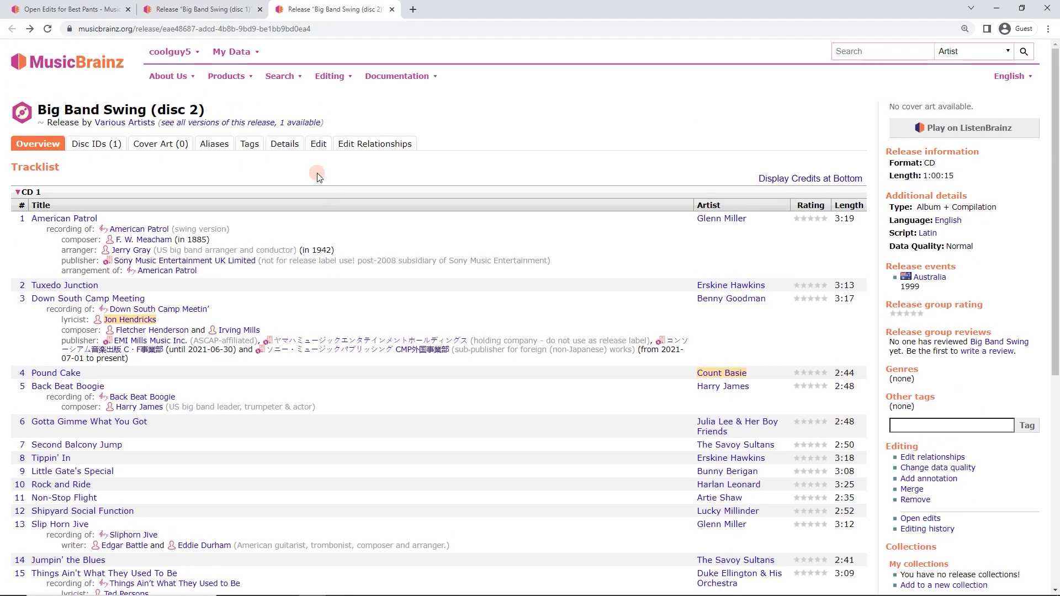
pyautogui.click(236, 13)
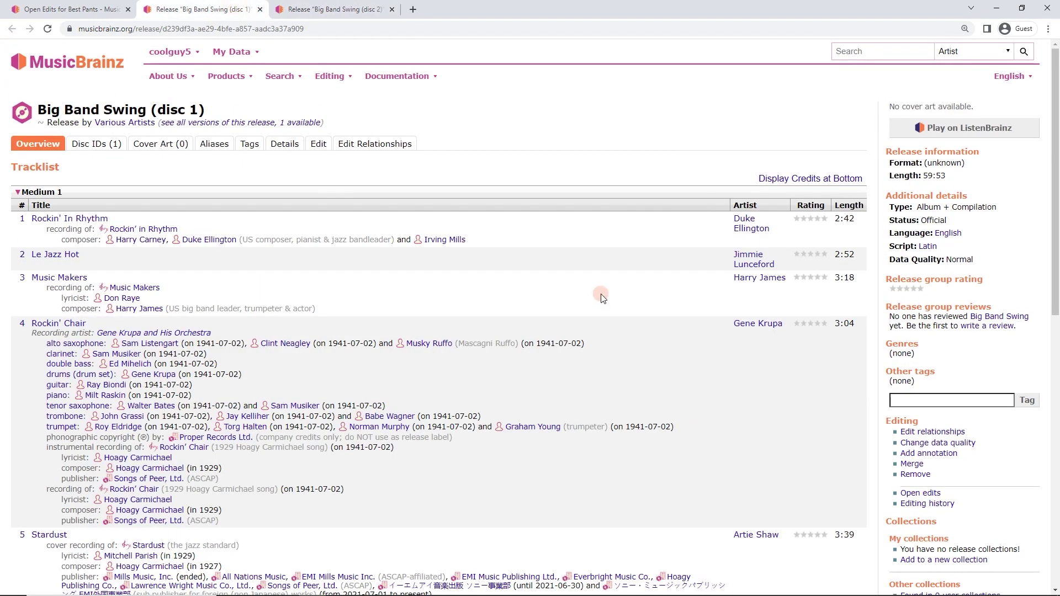
pyautogui.click(255, 124)
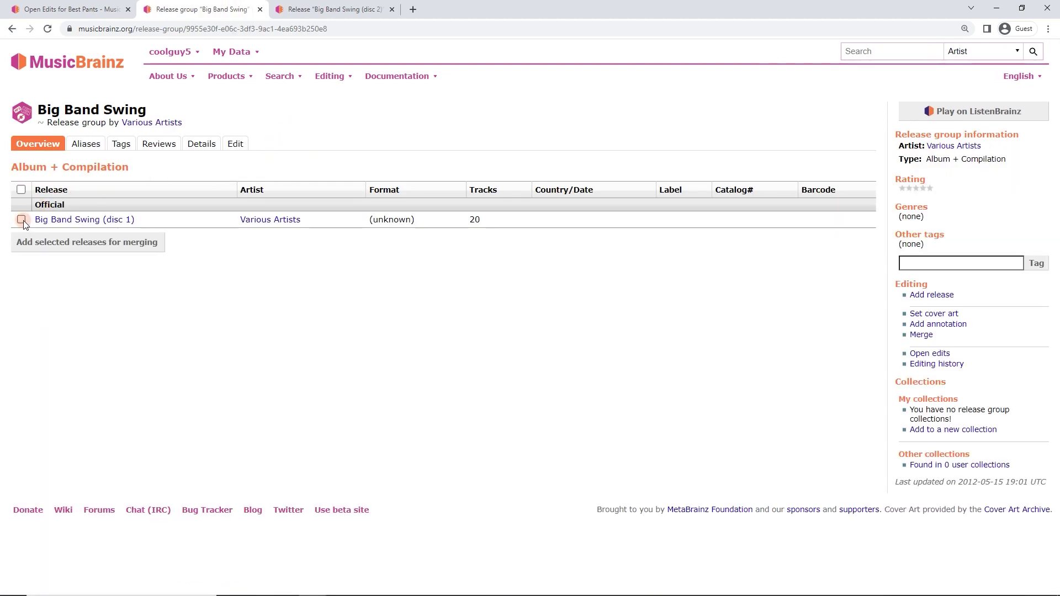
pyautogui.click(11, 29)
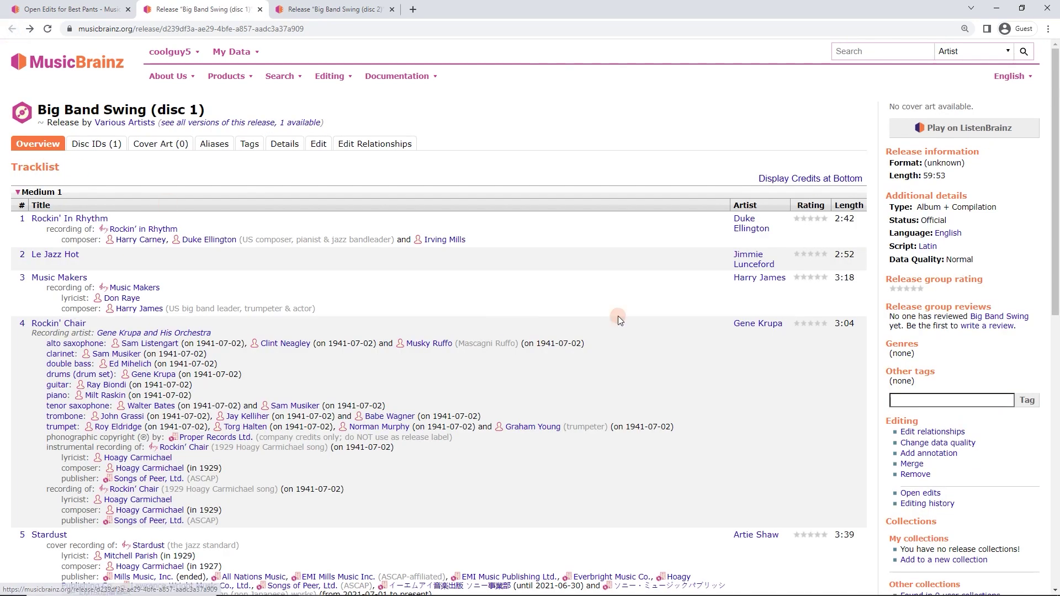
# Add Big Band Swing (disc 1) and Big Band Swing (disc 2) to a release merge and choose disc 1 as the target
pyautogui.scroll(-4, 917, 265)
pyautogui.click(920, 271)
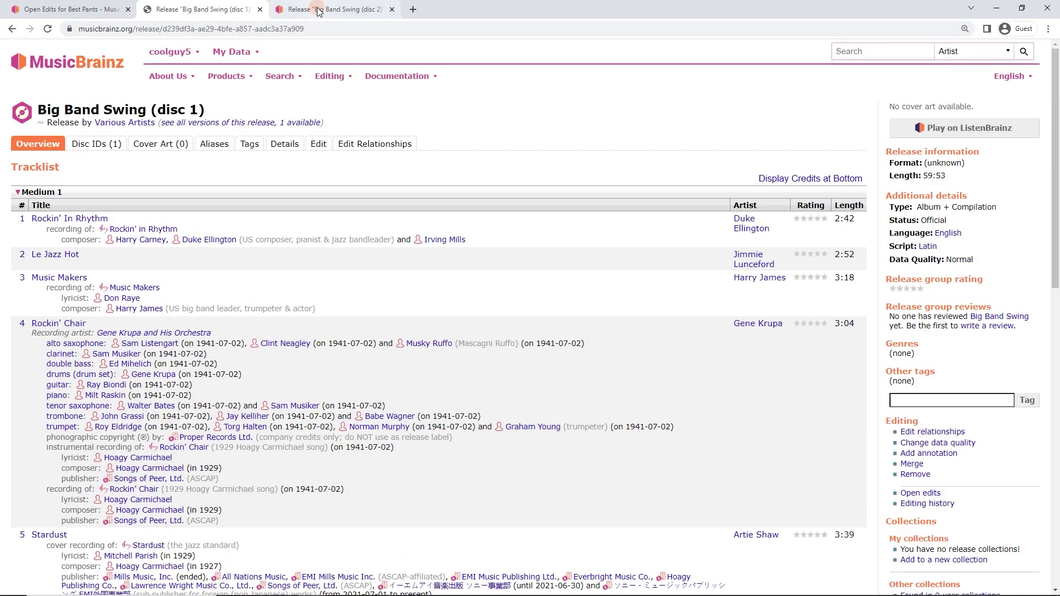
pyautogui.hotkey('ctrl', 'Tab')
pyautogui.scroll(-1, 834, 265)
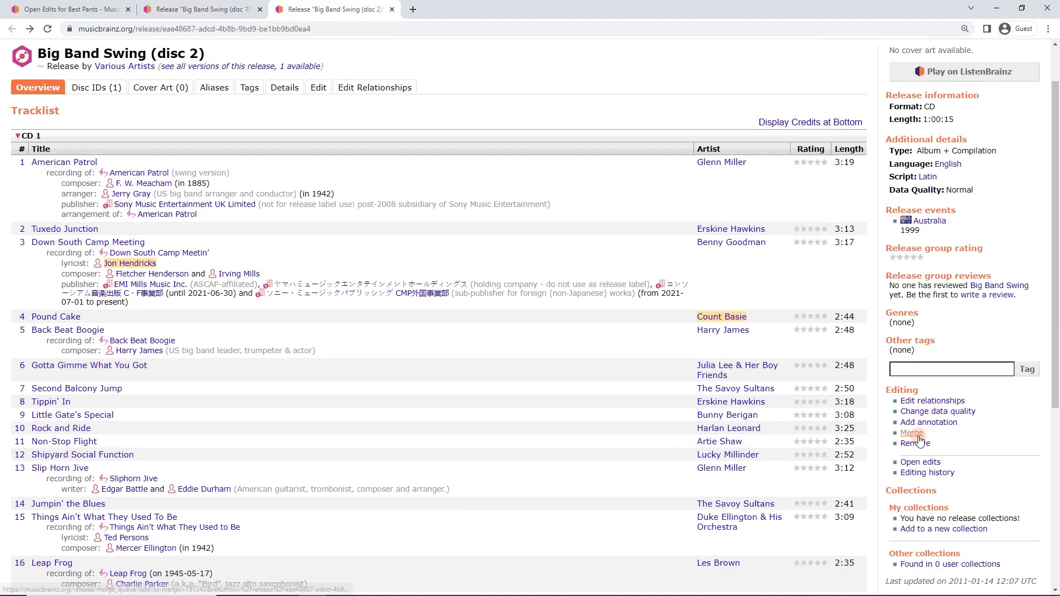
pyautogui.click(908, 433)
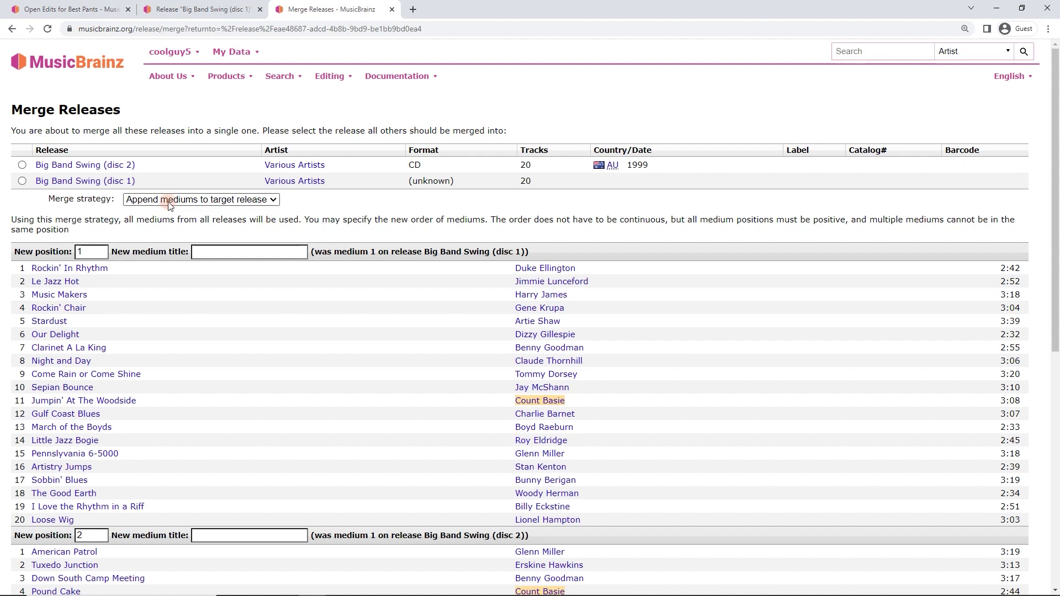
pyautogui.click(21, 181)
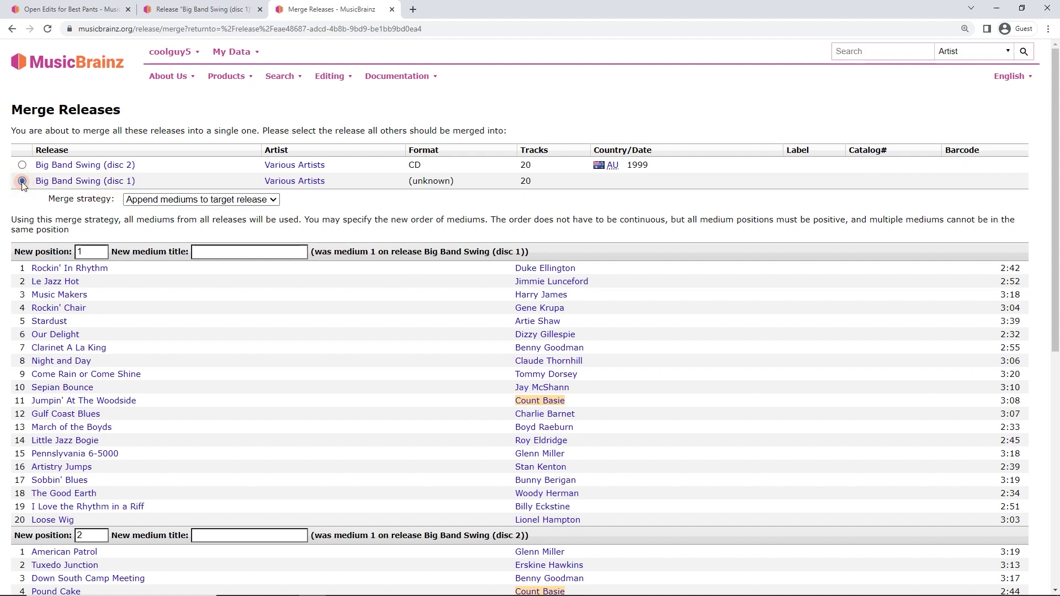
# Try the Merge mediums and recordings strategy, review its details, and switch back to Append mediums to target release
pyautogui.click(234, 200)
pyautogui.click(227, 221)
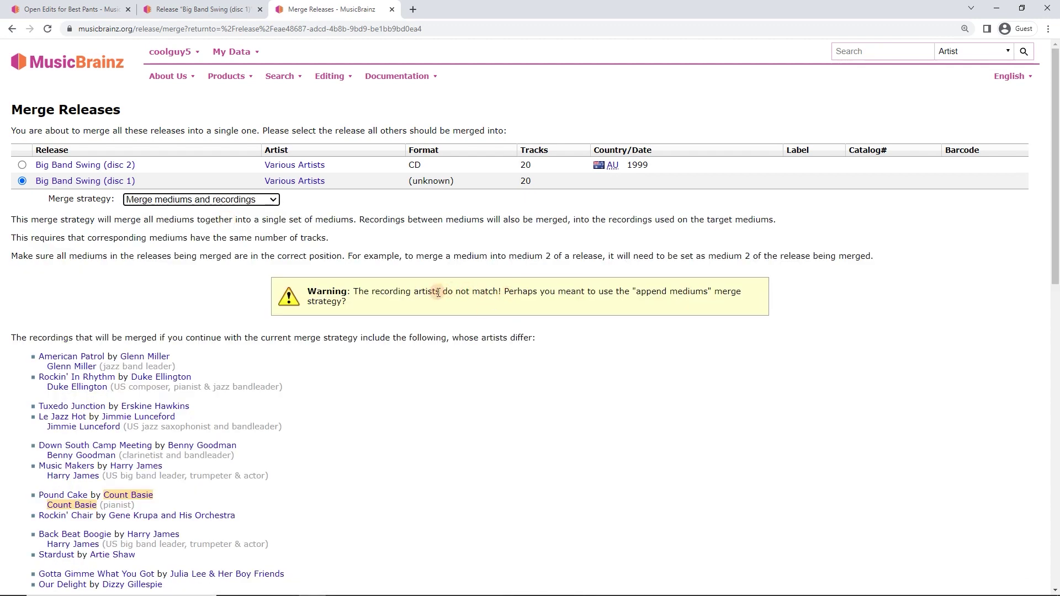
pyautogui.scroll(-1, 373, 287)
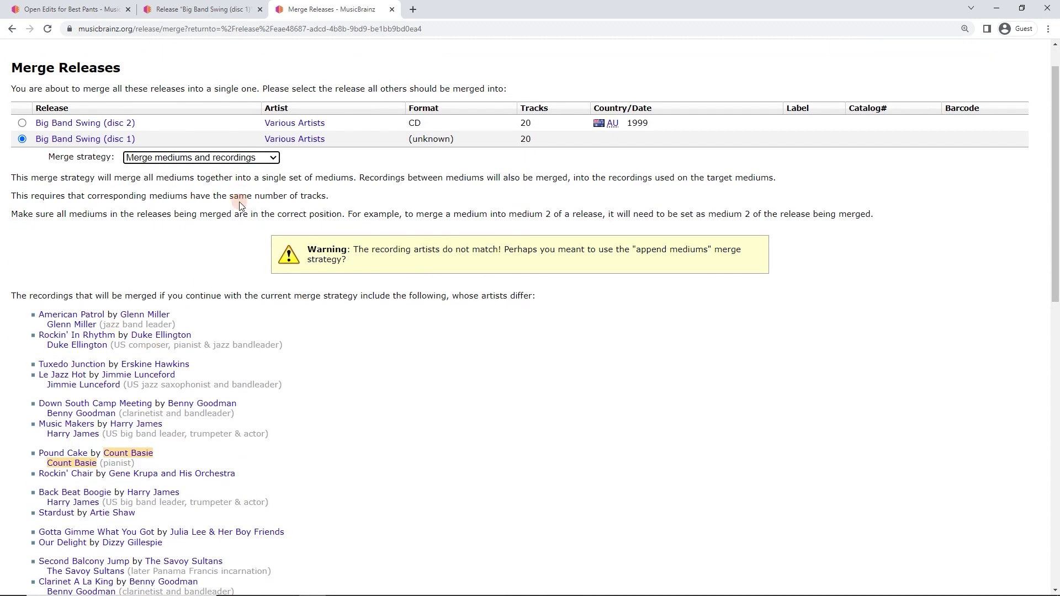
pyautogui.click(250, 160)
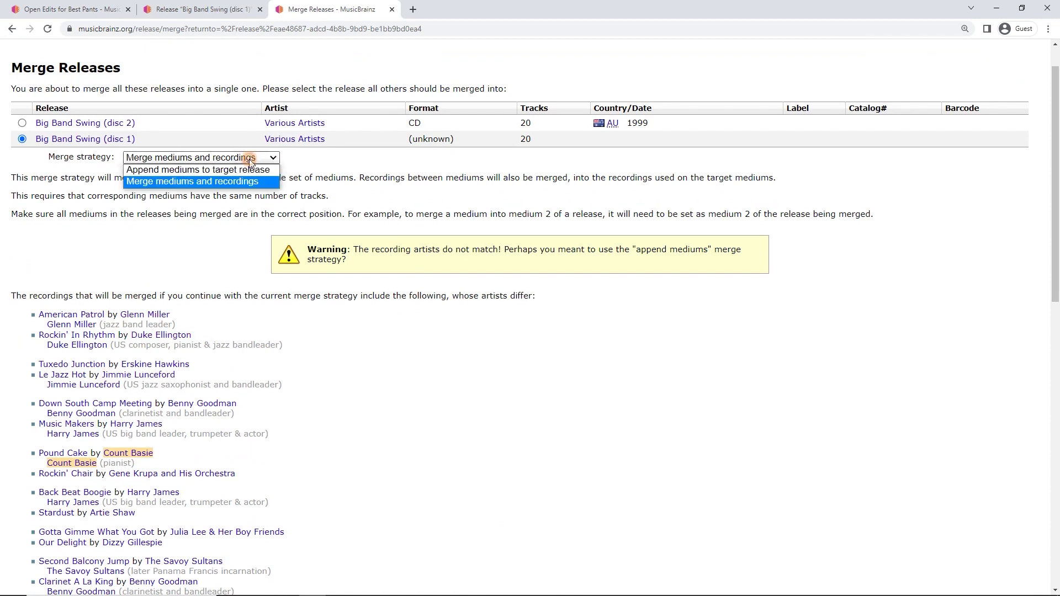
pyautogui.click(243, 171)
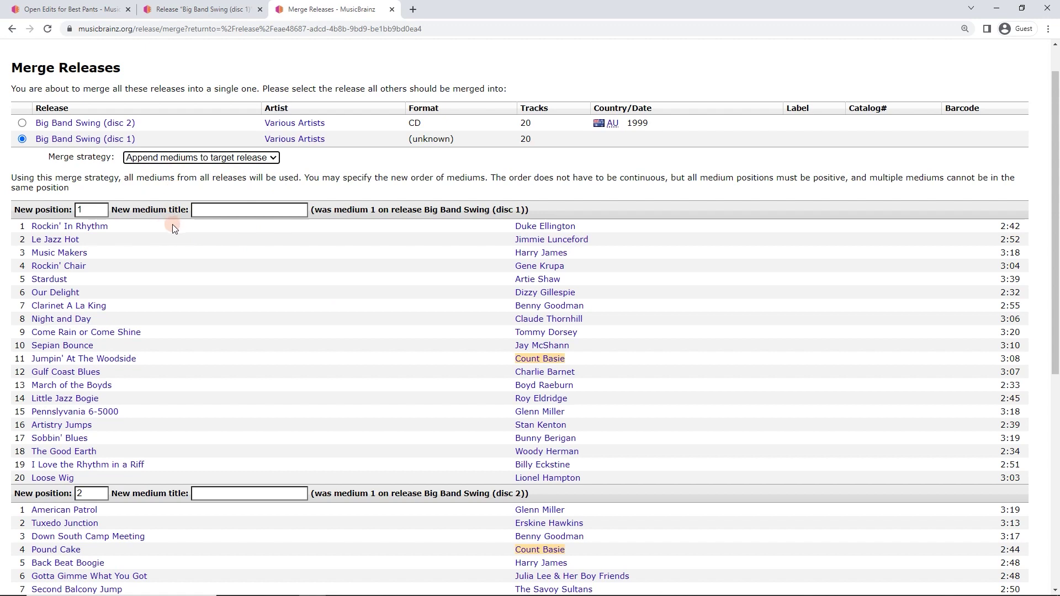
# Set the new position of the disc 1 medium to 2 and of the disc 2 medium to 1
pyautogui.scroll(-1, 145, 208)
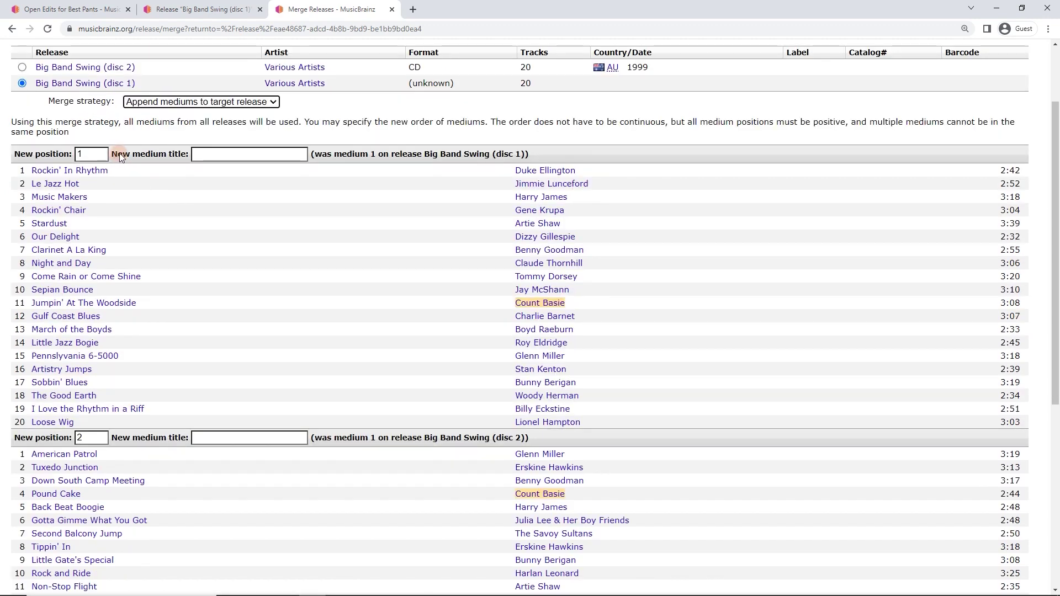
pyautogui.doubleClick(80, 154)
pyautogui.write('2')
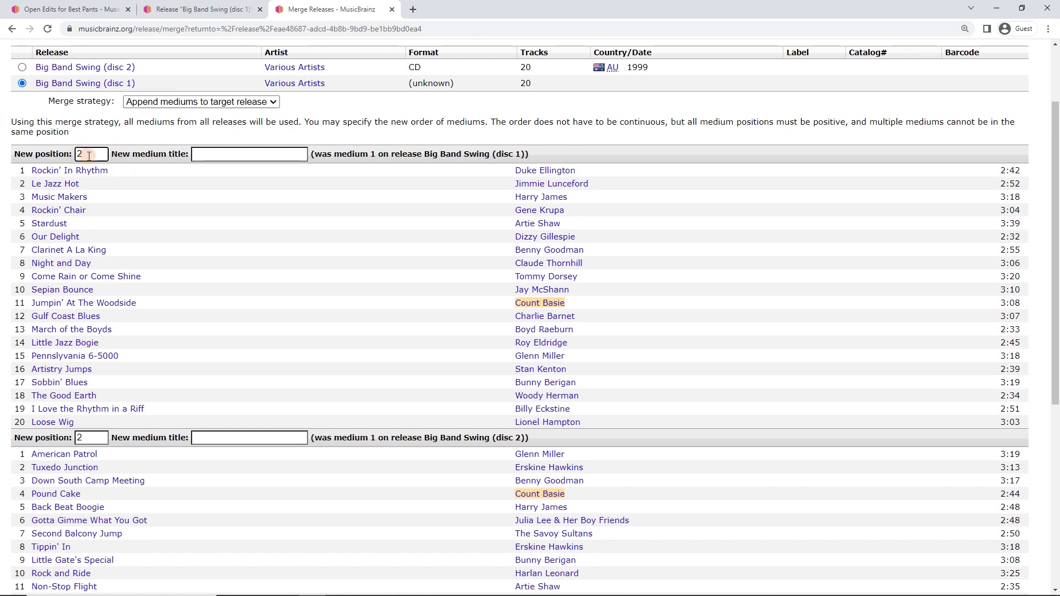
pyautogui.doubleClick(86, 437)
pyautogui.write('1')
pyautogui.moveTo(88, 438); pyautogui.dragTo(88, 414)
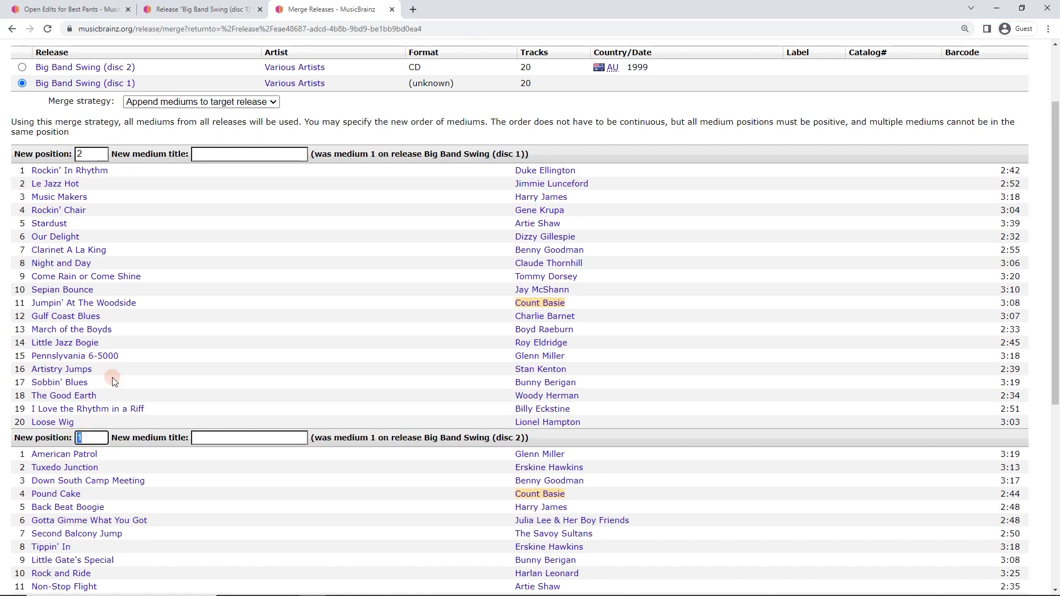
# Restore the medium order with the disc 1 medium at position 1 and the disc 2 medium at position 2
pyautogui.click(519, 155)
pyautogui.doubleClick(91, 154)
pyautogui.write('1')
pyautogui.moveTo(521, 437); pyautogui.dragTo(497, 438)
pyautogui.doubleClick(95, 437)
pyautogui.write('2')
# Open the Big Band Swing (disc 2) release in a separate tab and find the Add release edit in its editing history
pyautogui.scroll(-5, 380, 397)
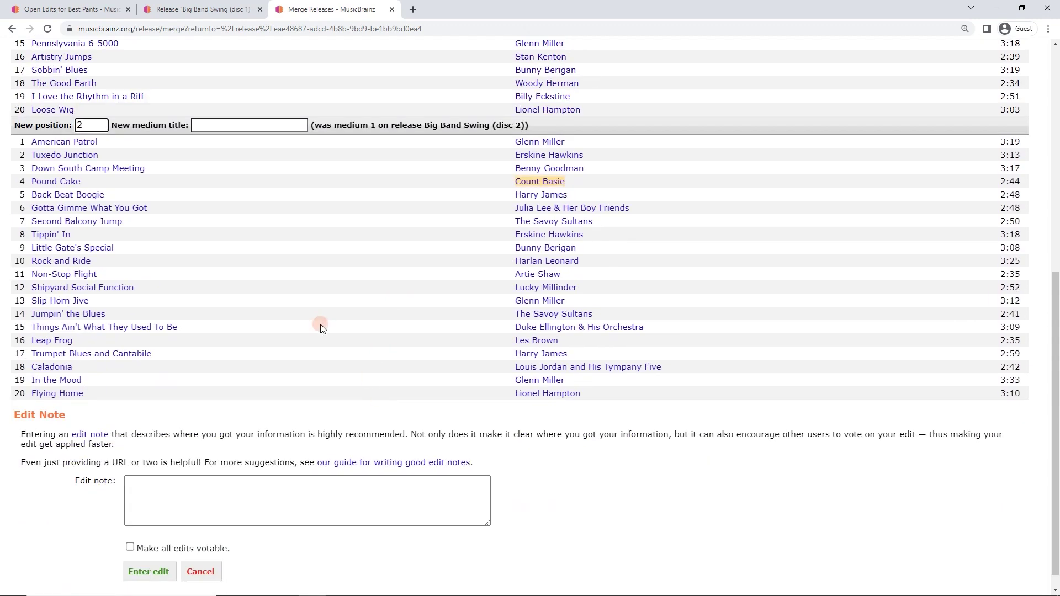
pyautogui.scroll(6, 365, 279)
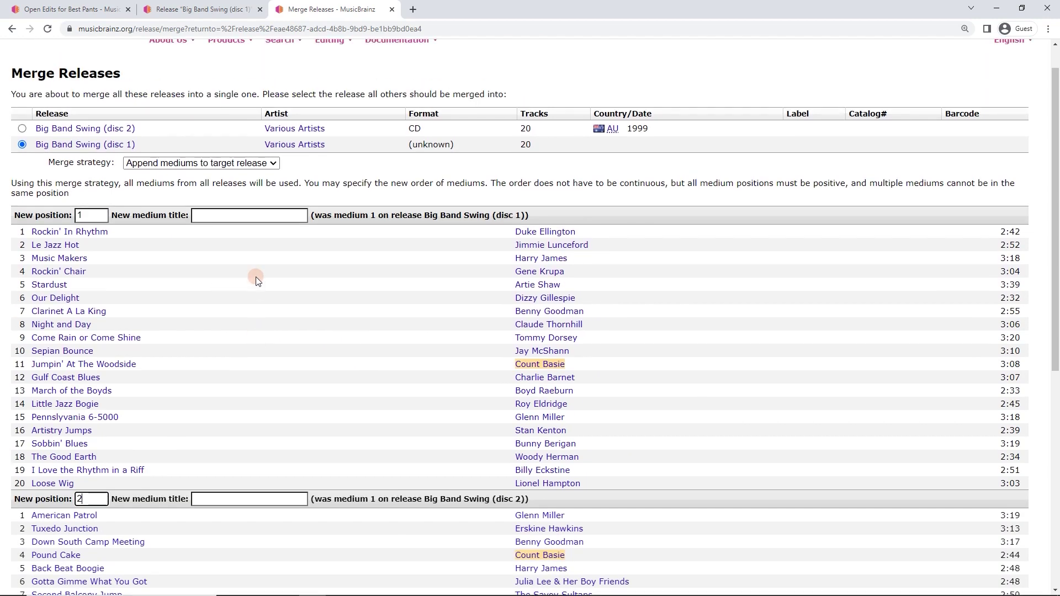
pyautogui.middleClick(108, 132)
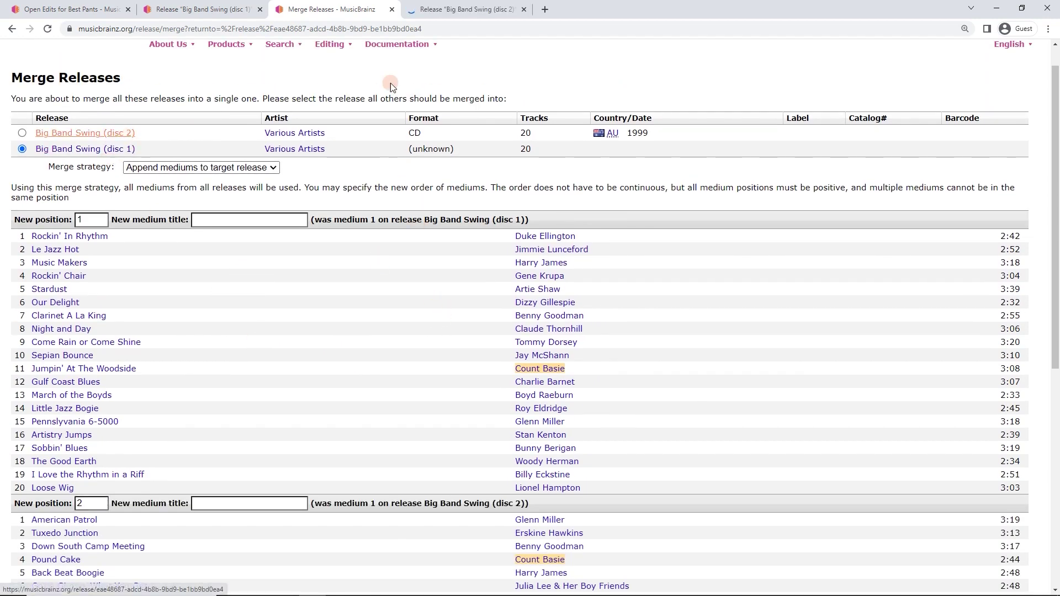
pyautogui.click(458, 9)
pyautogui.scroll(-5, 713, 256)
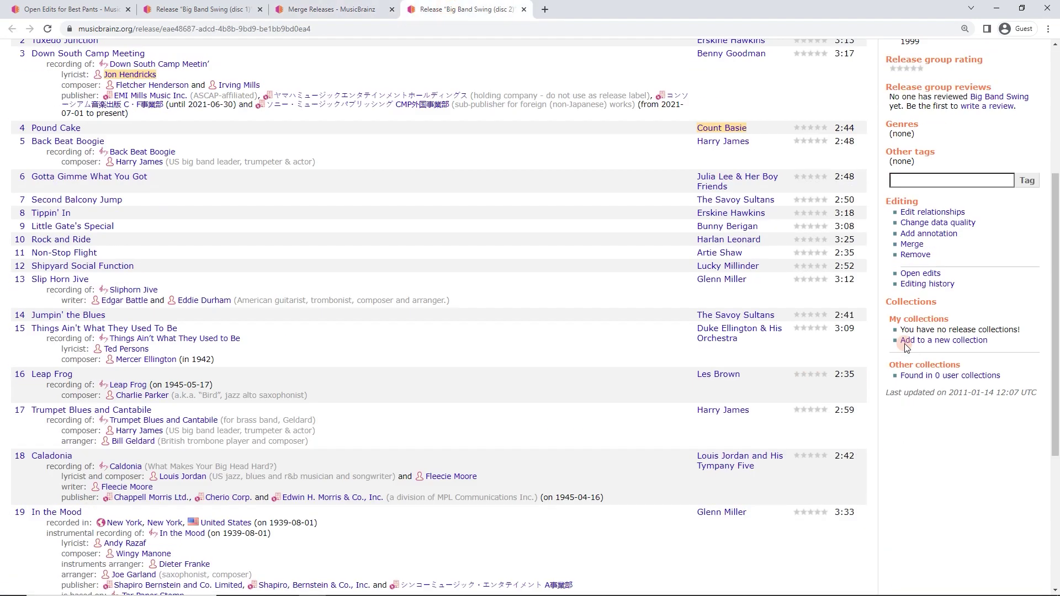
pyautogui.click(919, 287)
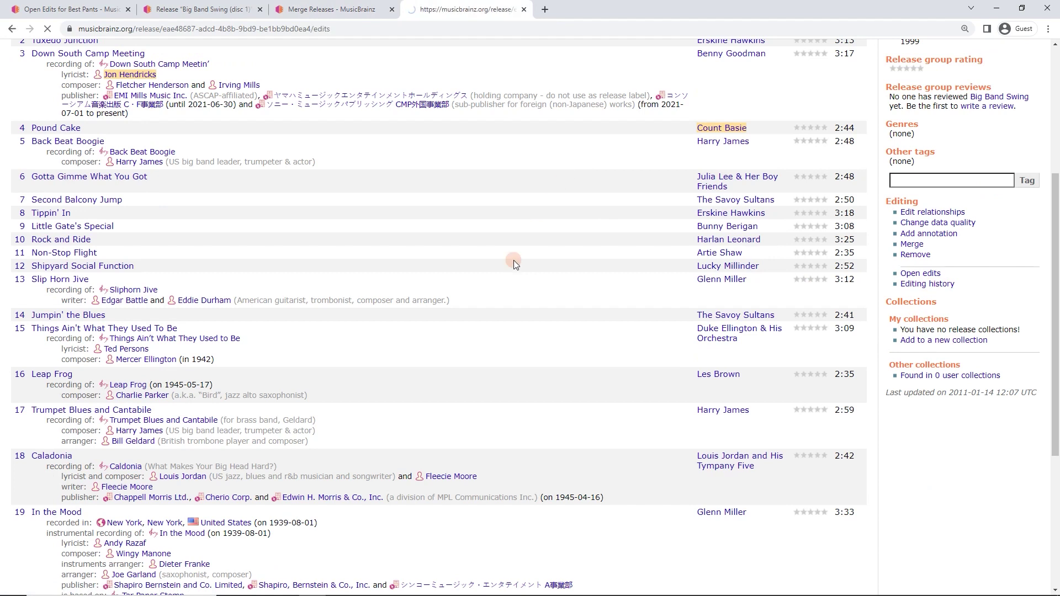
pyautogui.scroll(-15, 340, 386)
pyautogui.scroll(-20, 340, 385)
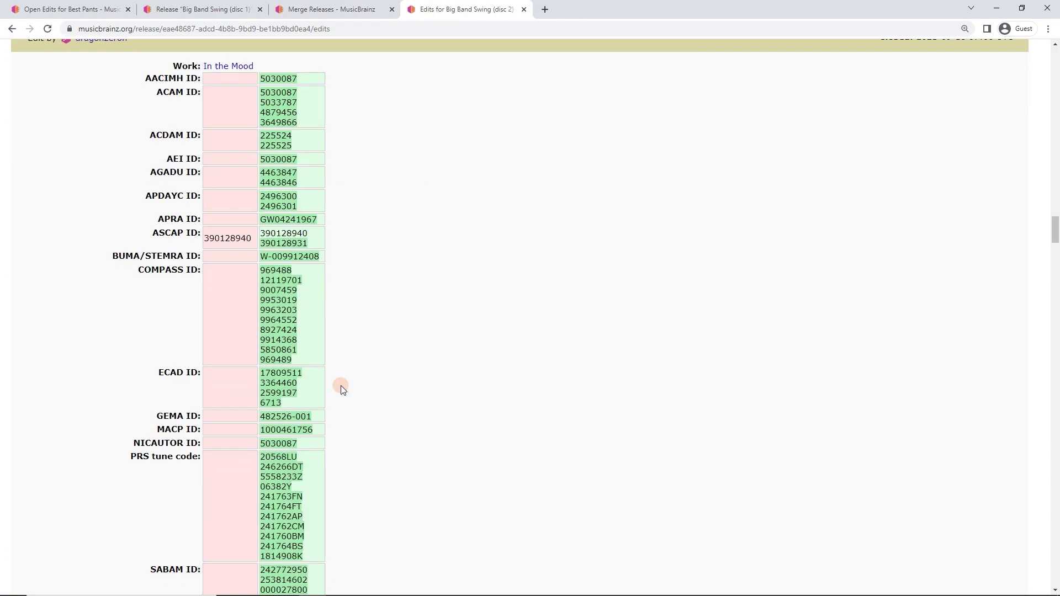
pyautogui.scroll(7, 326, 384)
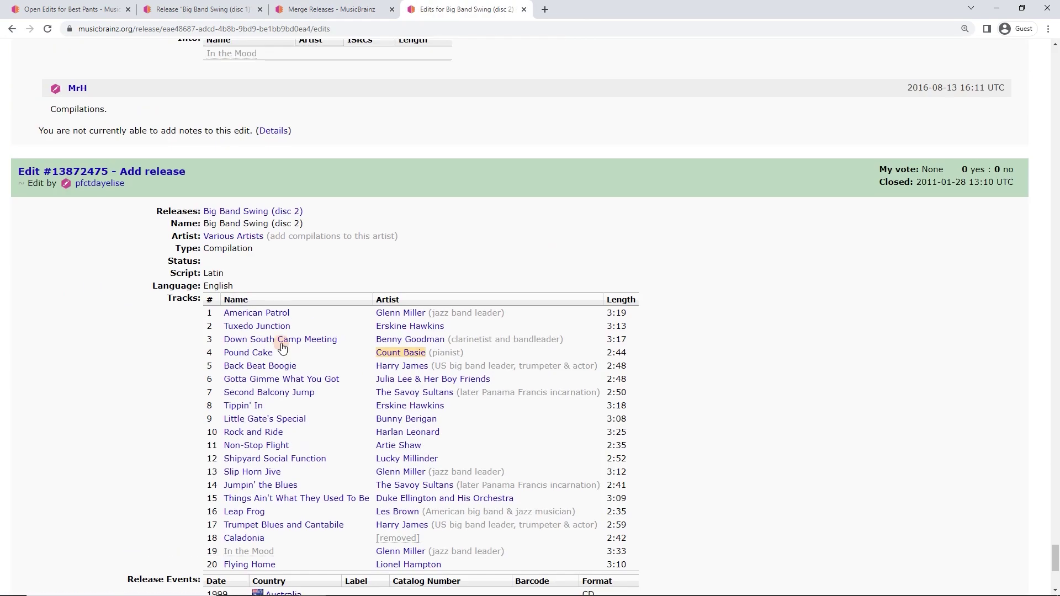
# Open the Add release edit of Big Band Swing (disc 2) and copy its web address
pyautogui.rightClick(171, 269)
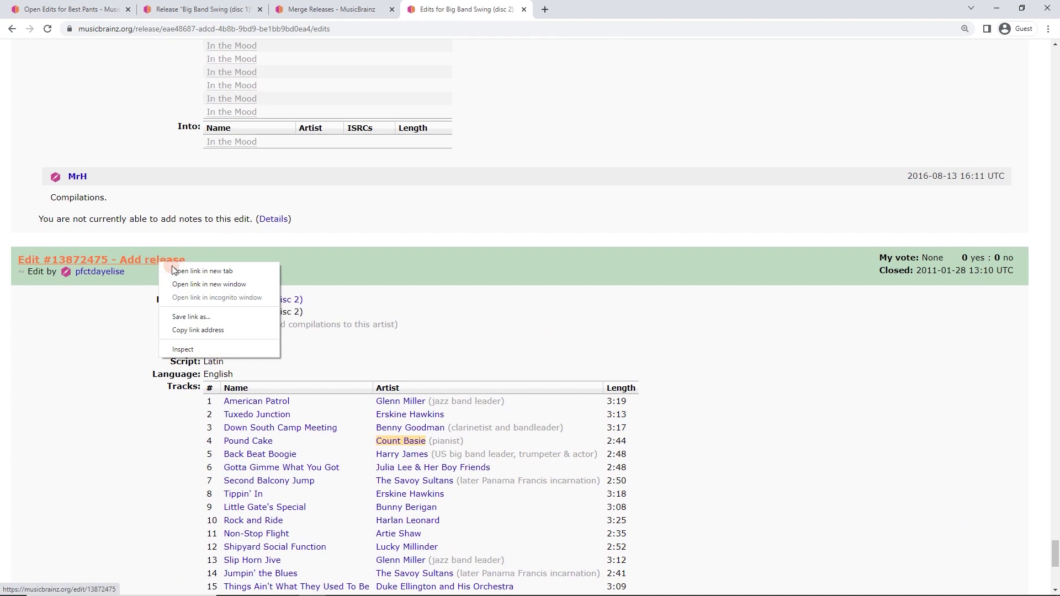
pyautogui.click(209, 329)
pyautogui.scroll(-1, 194, 228)
pyautogui.click(160, 212)
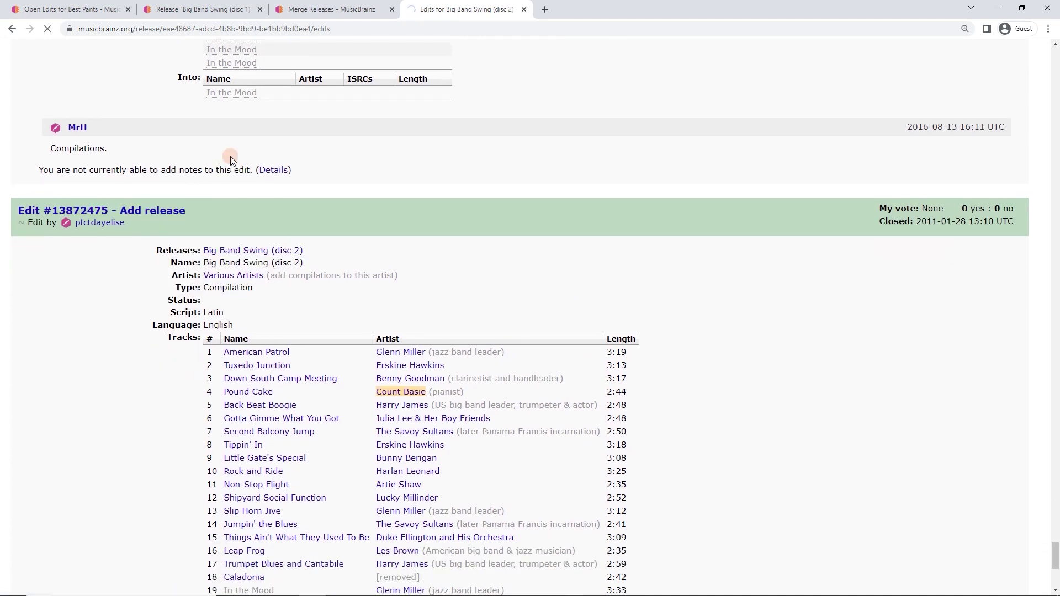
pyautogui.click(264, 31)
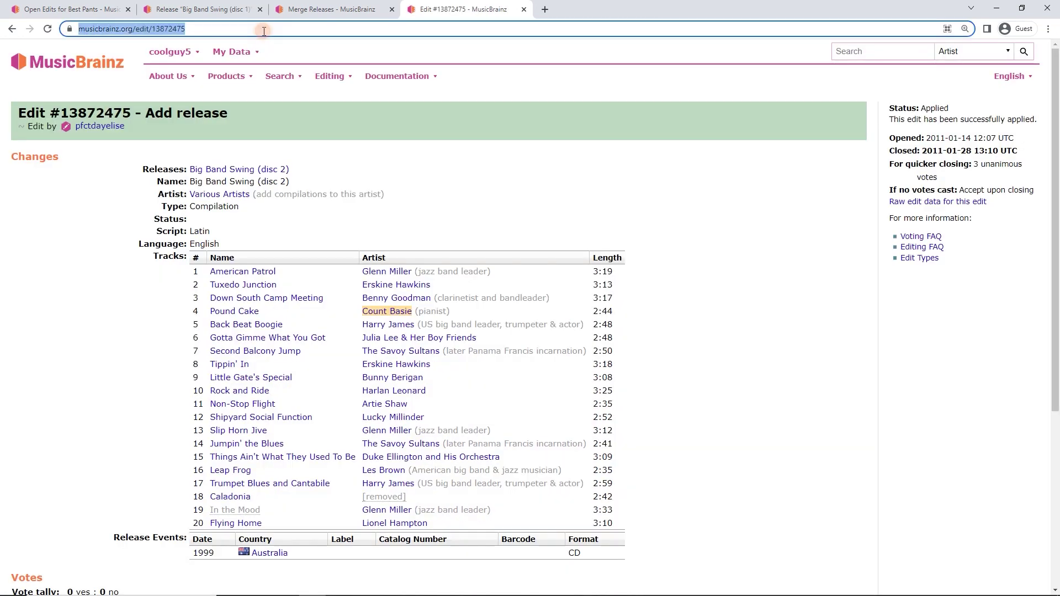
pyautogui.rightClick(264, 32)
pyautogui.click(296, 86)
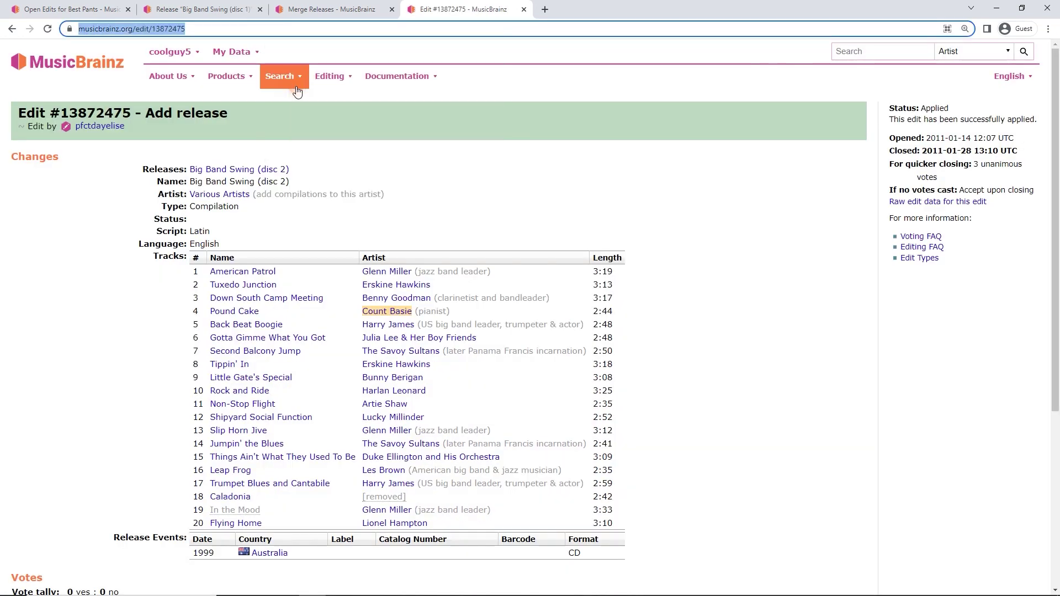
pyautogui.click(316, 13)
pyautogui.scroll(-15, 237, 331)
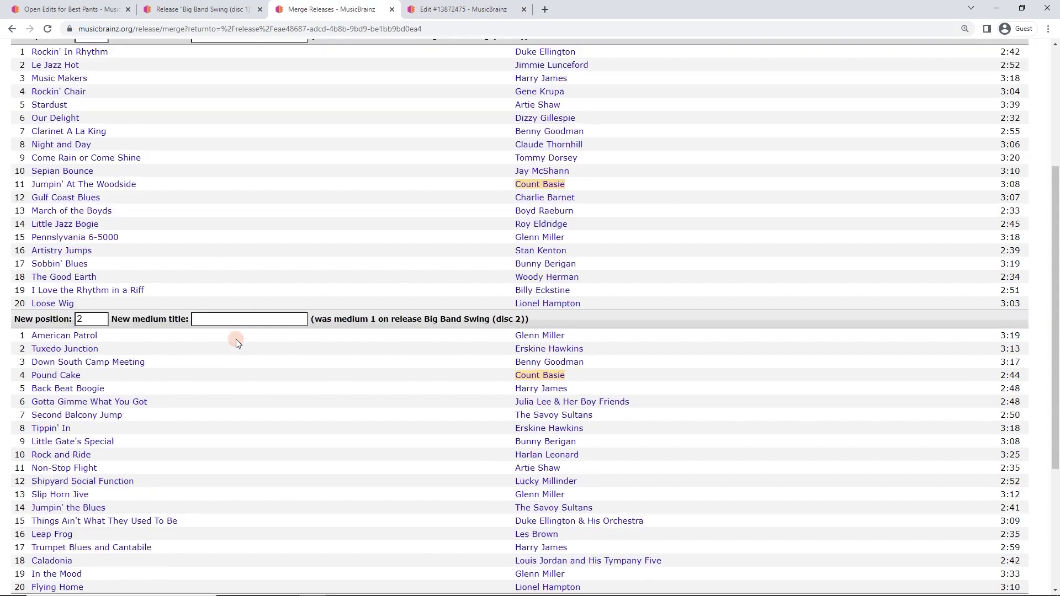
pyautogui.click(237, 487)
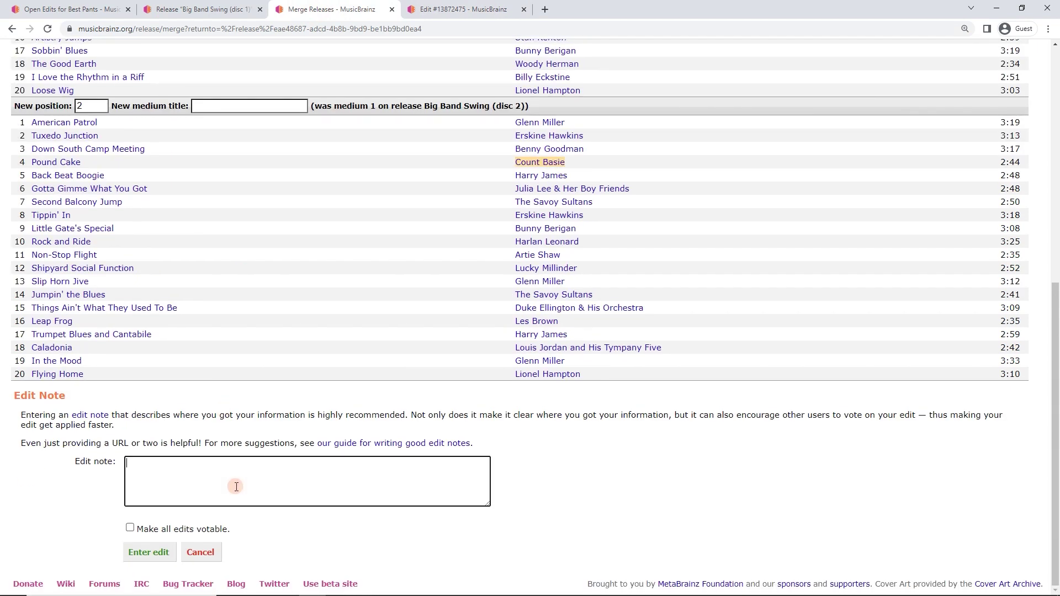
pyautogui.write('Original editor states that these are fr')
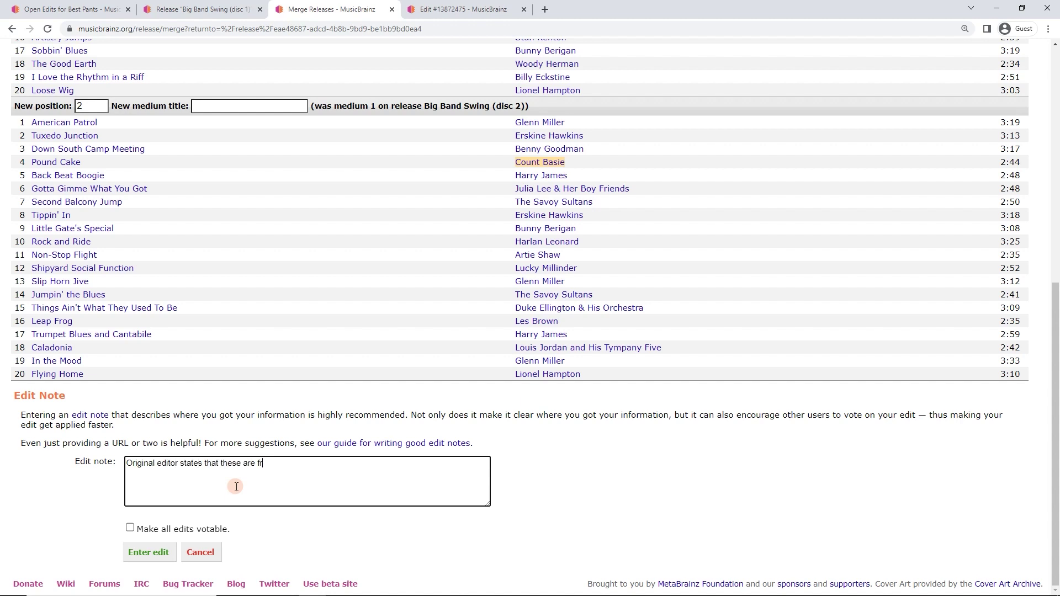
pyautogui.write('om teh same 2 disc set:')
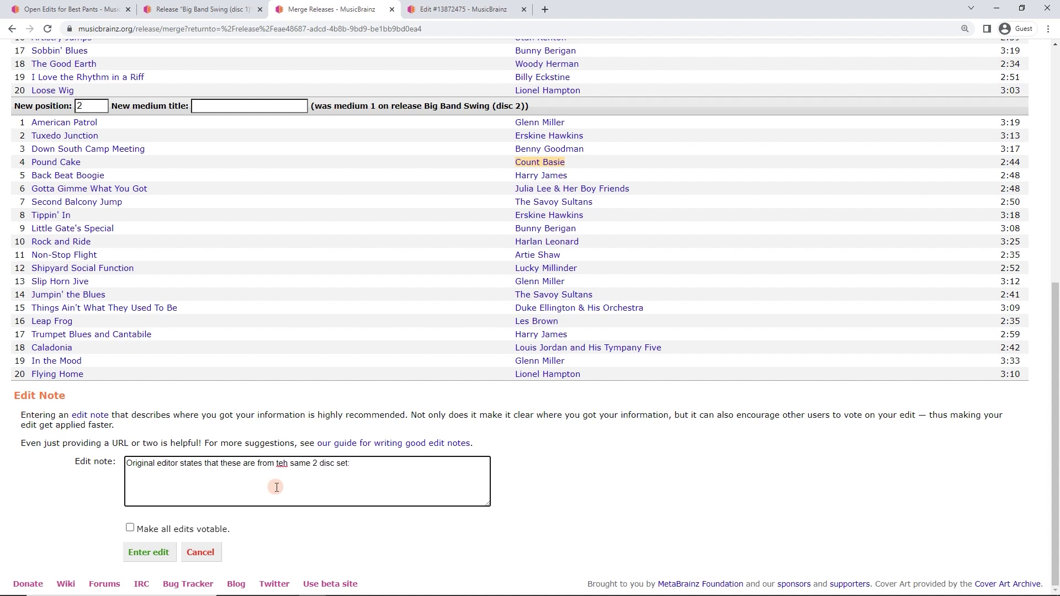
pyautogui.rightClick(276, 486)
pyautogui.click(328, 394)
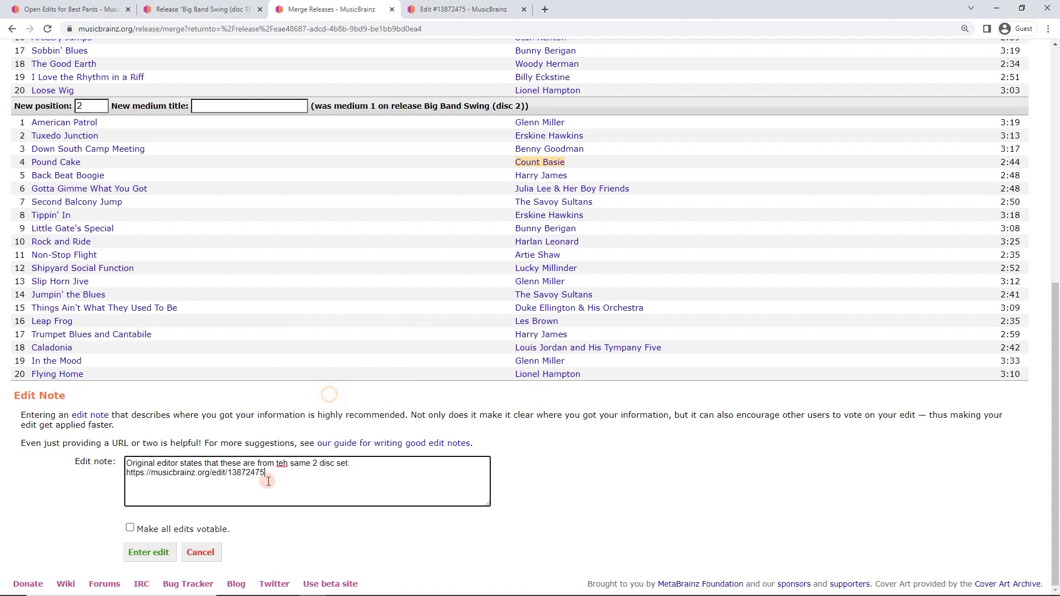
pyautogui.click(282, 464)
pyautogui.press('BackSpace')
pyautogui.write('e')
# Review the medium order and submit the merge of the two Big Band Swing releases
pyautogui.scroll(4, 312, 299)
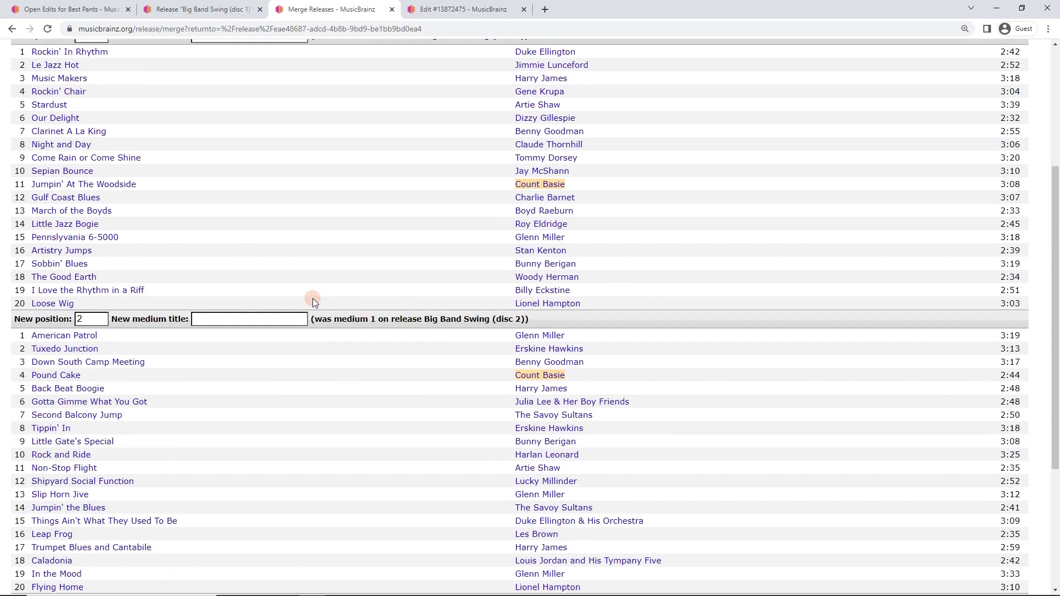
pyautogui.scroll(4, 312, 298)
pyautogui.scroll(-8, 175, 381)
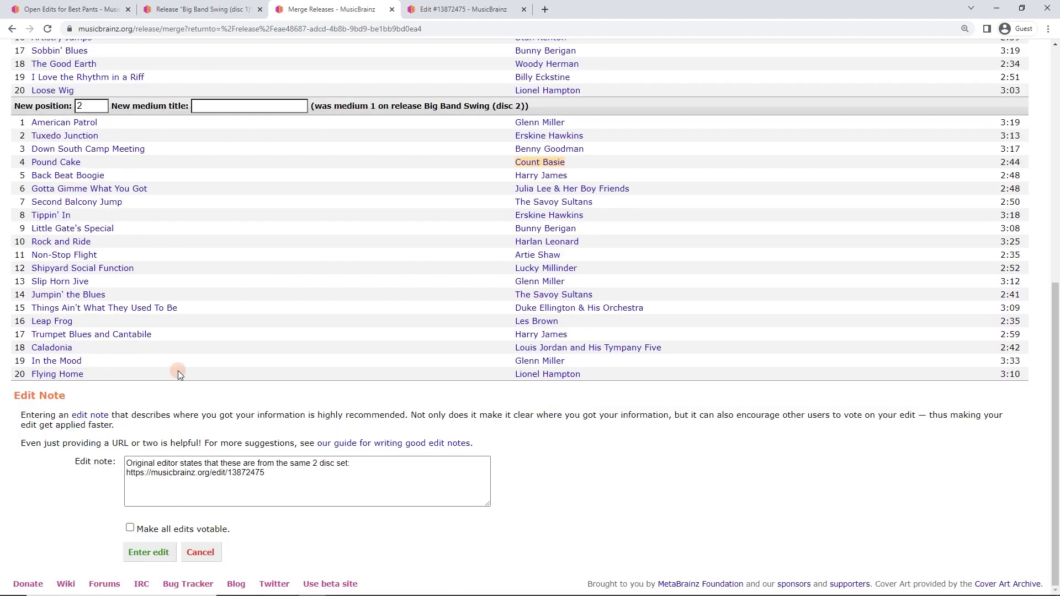
pyautogui.click(148, 552)
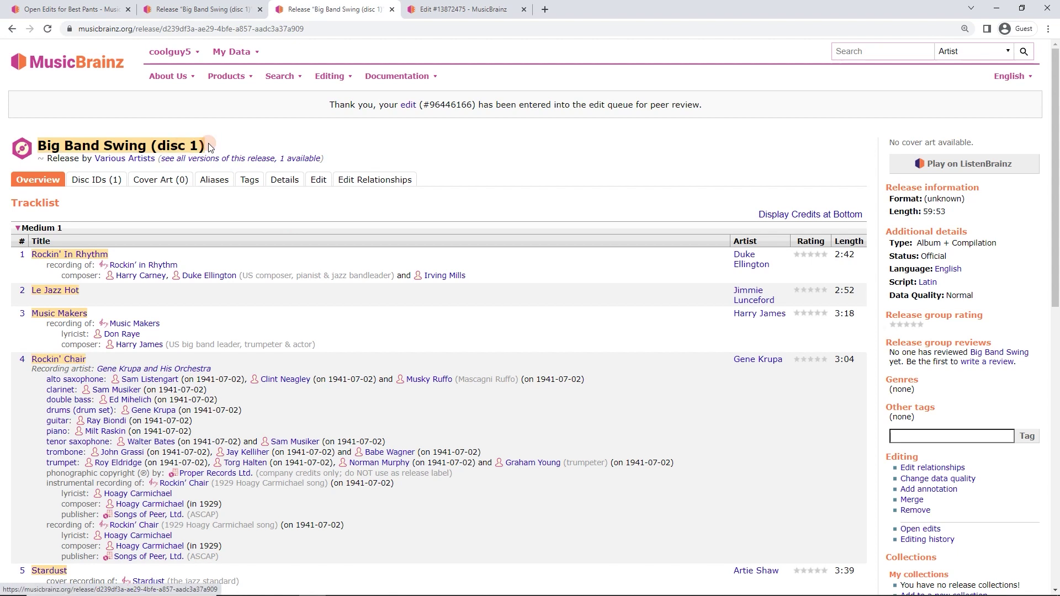
# Check the pending merge in the open edits of Big Band Swing (disc 1), and return to that release's page
pyautogui.scroll(-3, 807, 436)
pyautogui.click(920, 332)
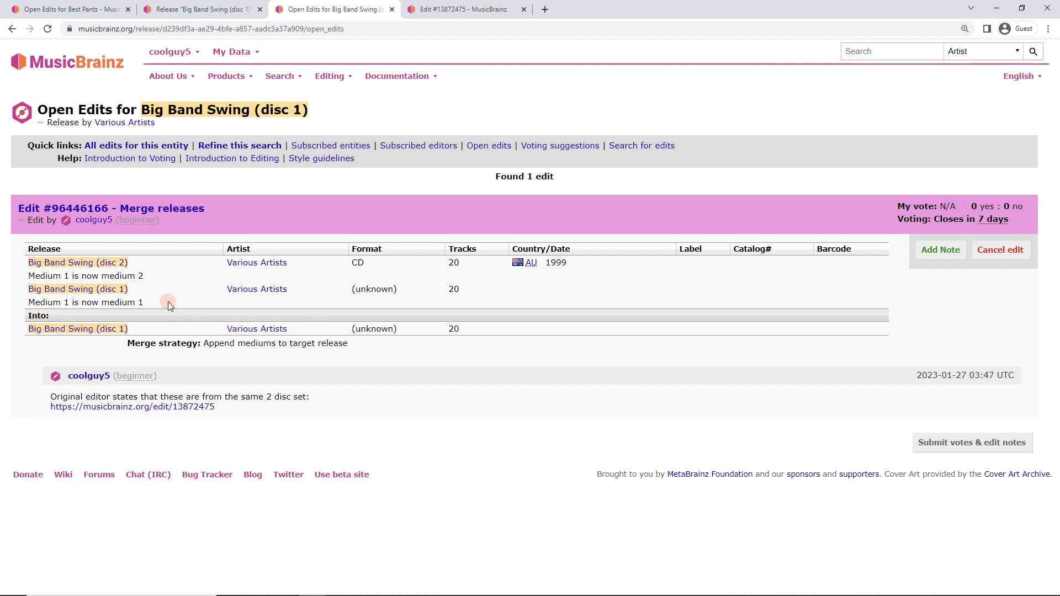
pyautogui.click(91, 330)
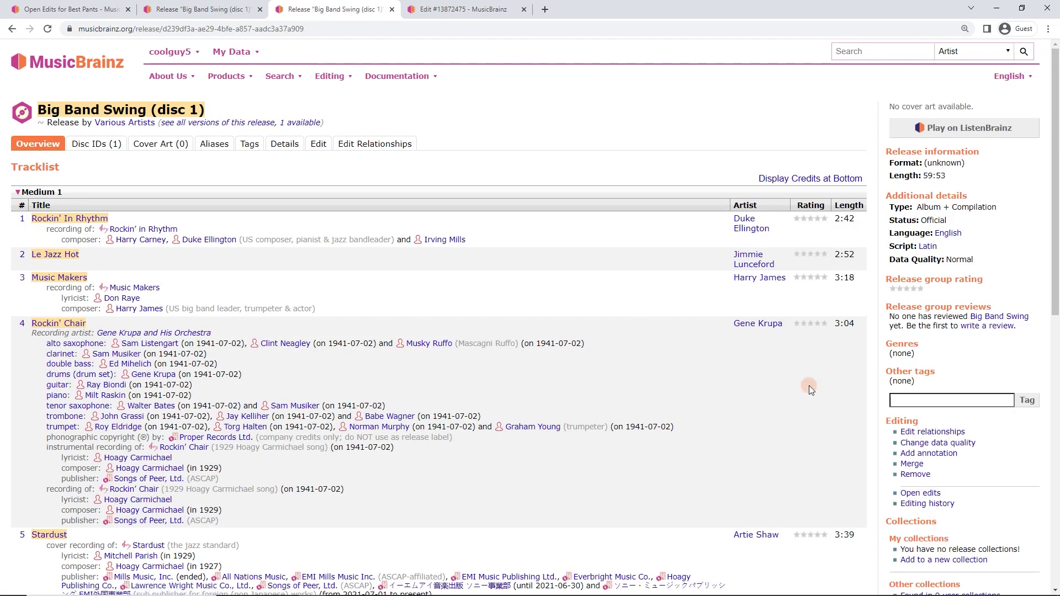
# Add the tag "_fix after merge" to the Big Band Swing (disc 1) release
pyautogui.scroll(-8, 824, 373)
pyautogui.scroll(8, 825, 373)
pyautogui.click(924, 401)
pyautogui.write('_fix after merge')
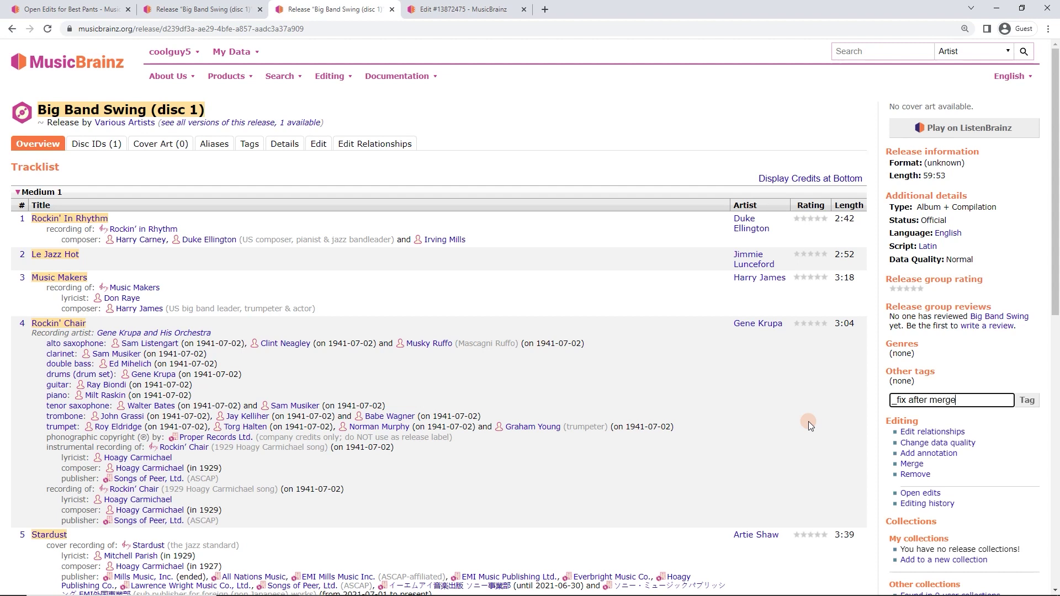
pyautogui.press('Return')
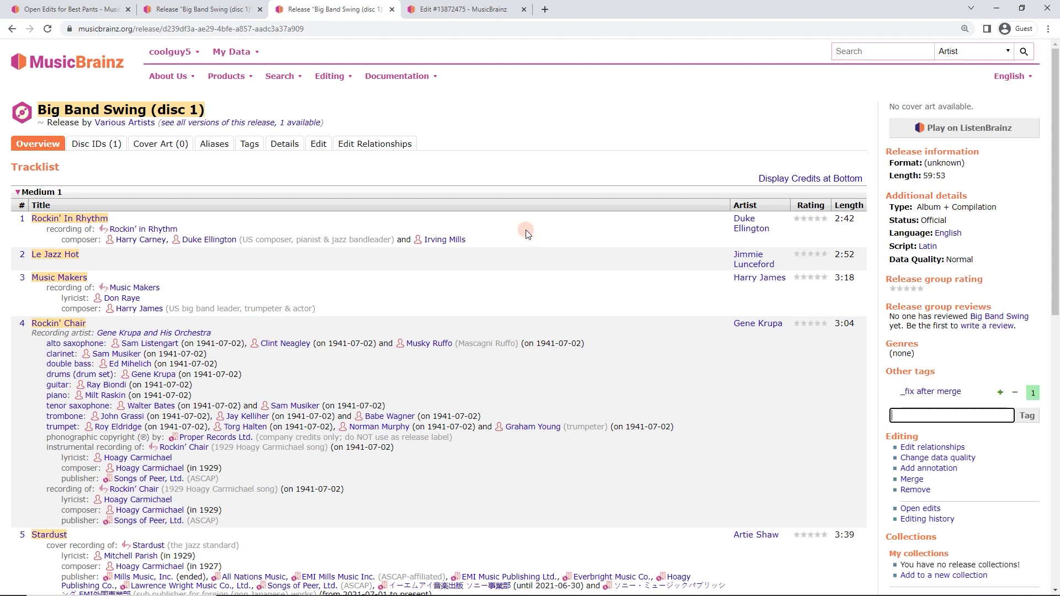
# Open the account's own tags and list the entities tagged "_fix after merge"
pyautogui.click(245, 60)
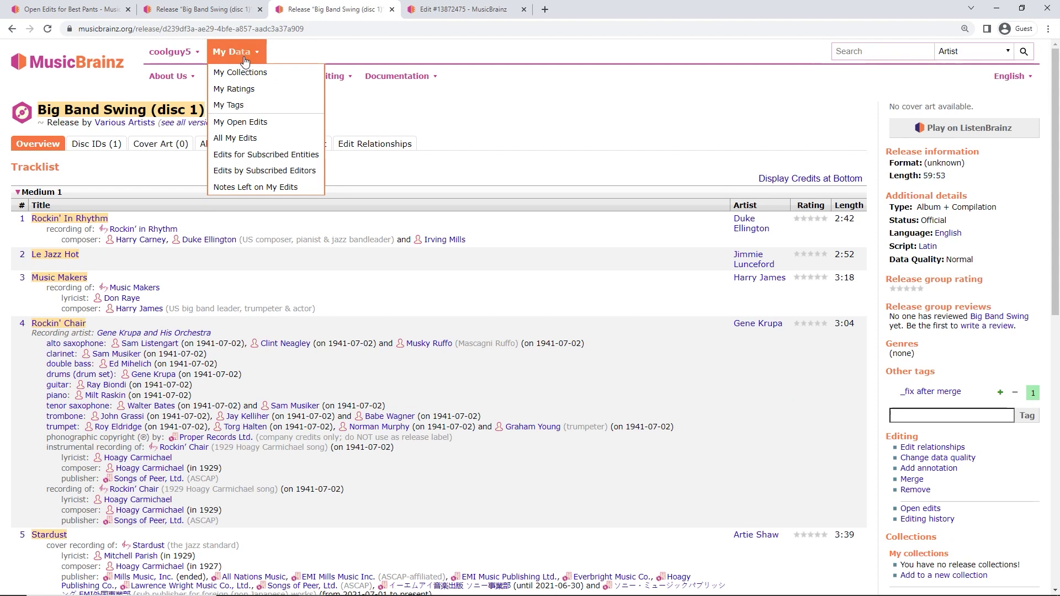
pyautogui.click(240, 104)
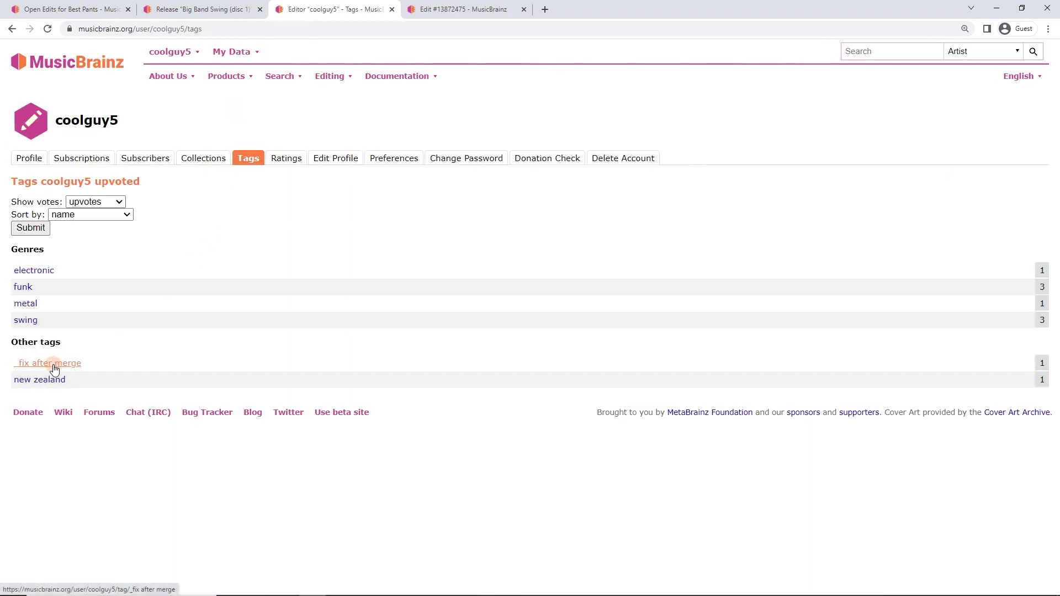
pyautogui.moveTo(7, 362); pyautogui.dragTo(89, 367)
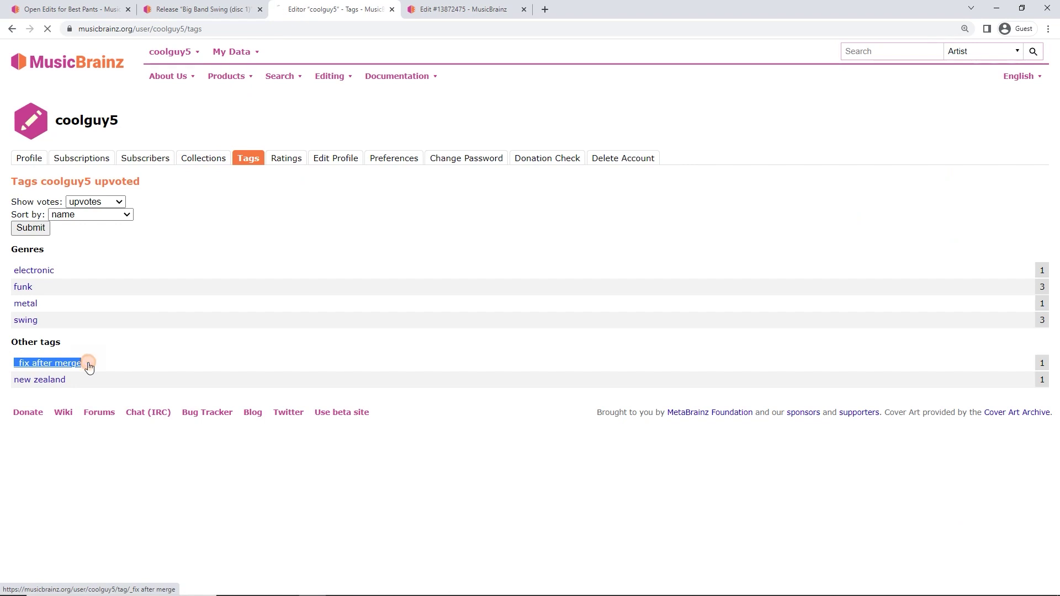
pyautogui.hotkey('alt', 'Left')
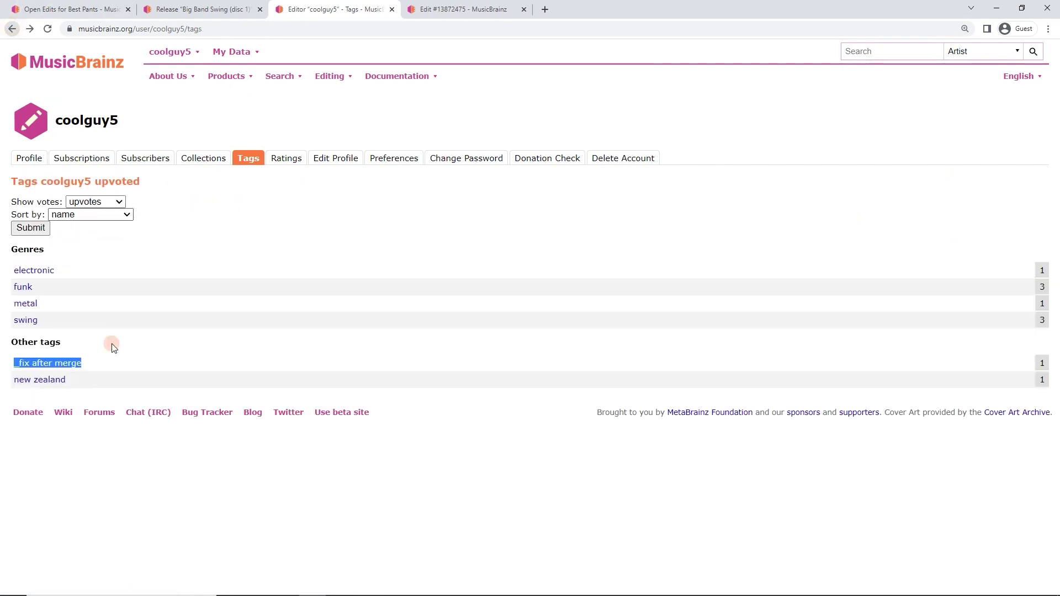
pyautogui.hotkey('alt', 'Right')
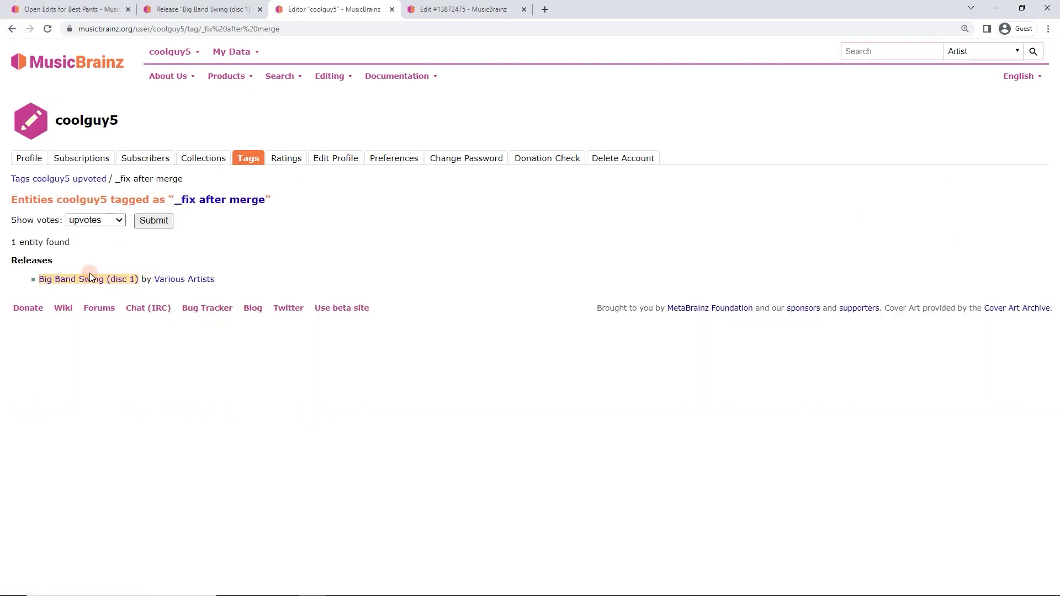
# Open the account's profile for editing
pyautogui.click(311, 164)
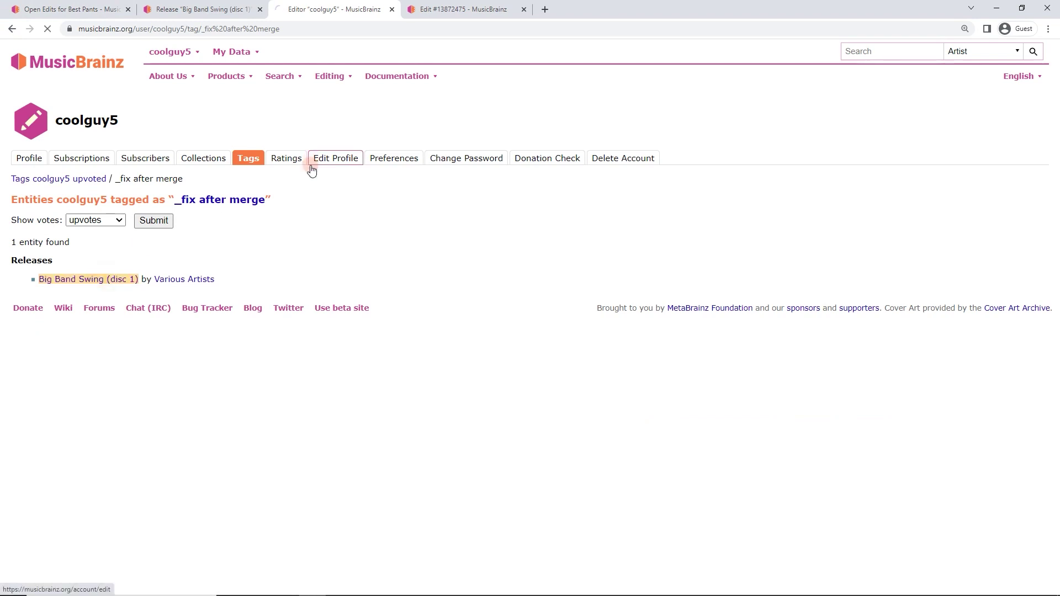